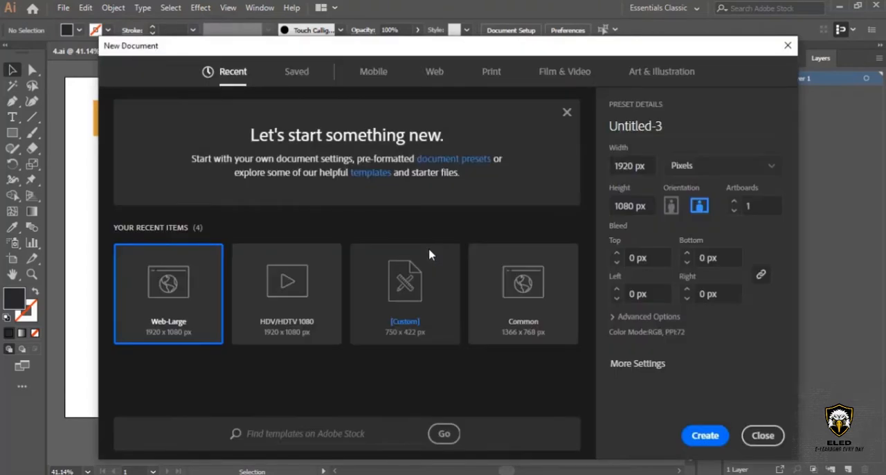
# Create a 1920 x 1080 px Web-Large document and copy the orange and dark colour squares from 4.ai into it.
pyautogui.doubleClick(200, 295)
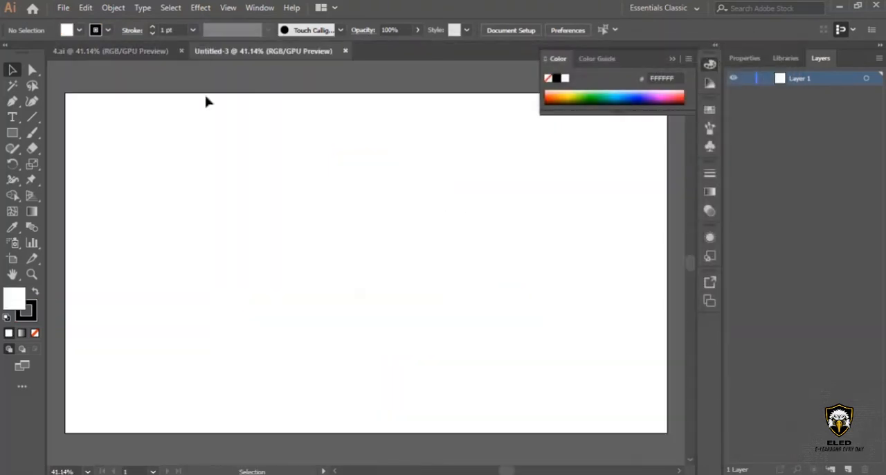
pyautogui.click(146, 56)
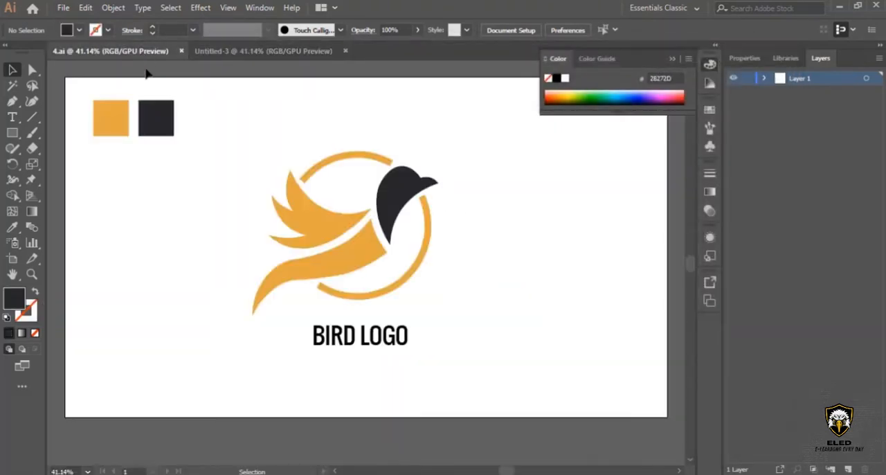
pyautogui.click(97, 118)
pyautogui.moveTo(158, 104); pyautogui.dragTo(161, 130)
pyautogui.click(251, 164)
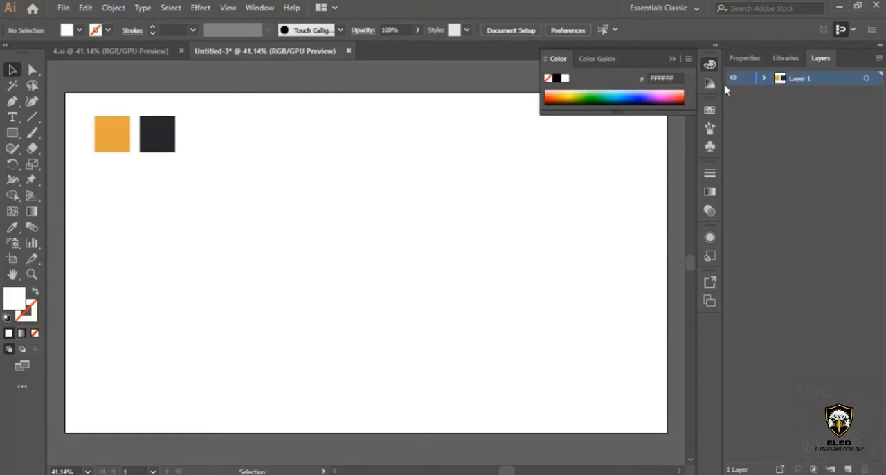
pyautogui.click(672, 60)
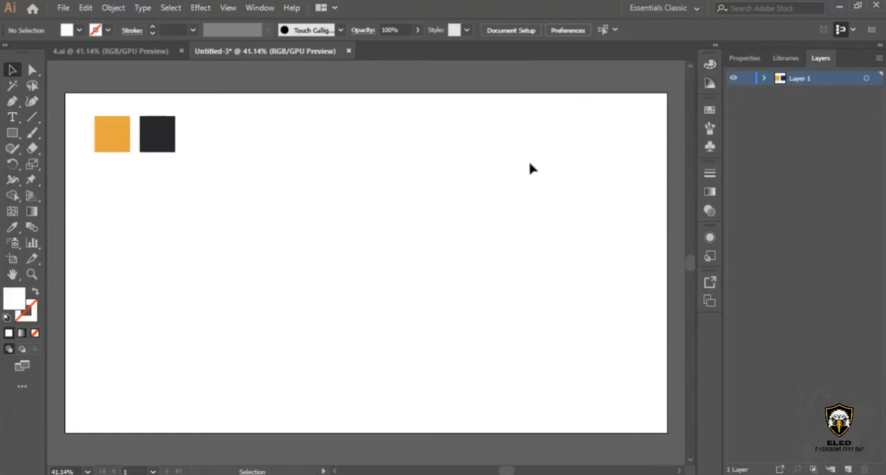
# Draw a closed bird-head outline with the Pen tool, beak tip at about X 1460, Y 353 px and lower tip at X 1206, Y 639 px.
pyautogui.scroll(-1, 436, 222)
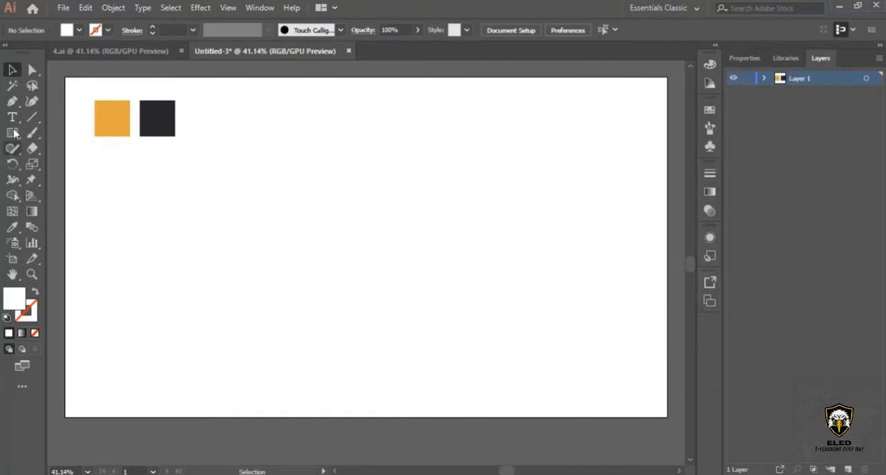
pyautogui.click(12, 100)
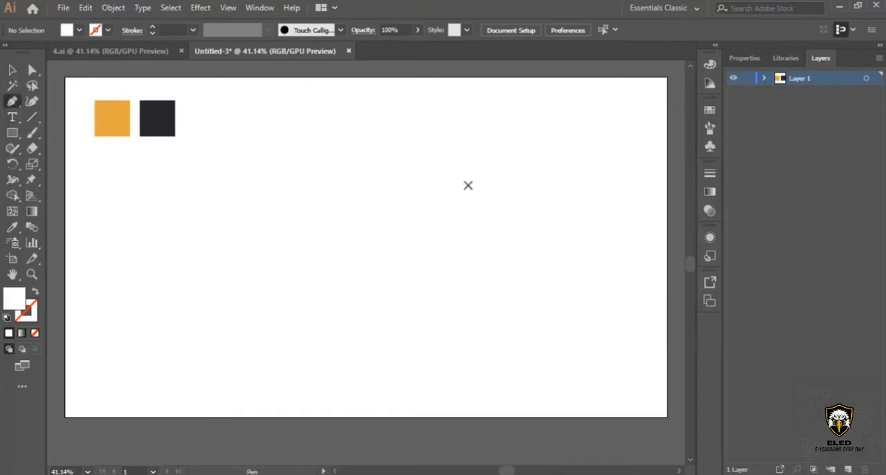
pyautogui.click(481, 180)
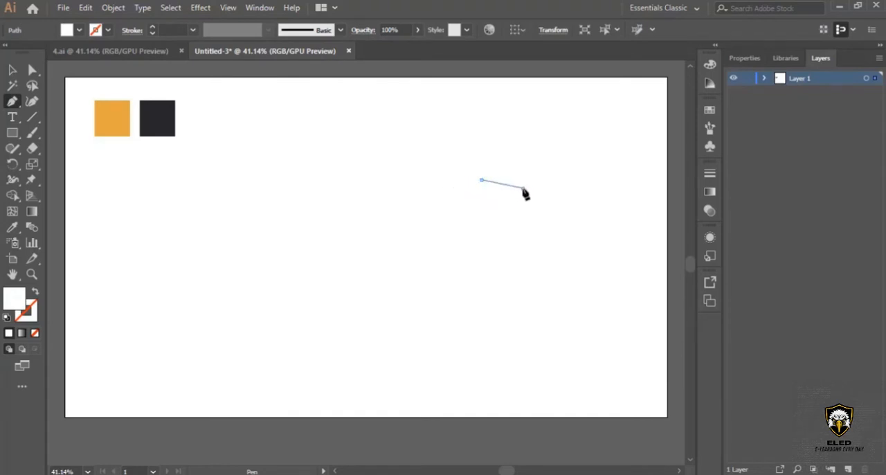
pyautogui.moveTo(523, 189); pyautogui.dragTo(546, 210)
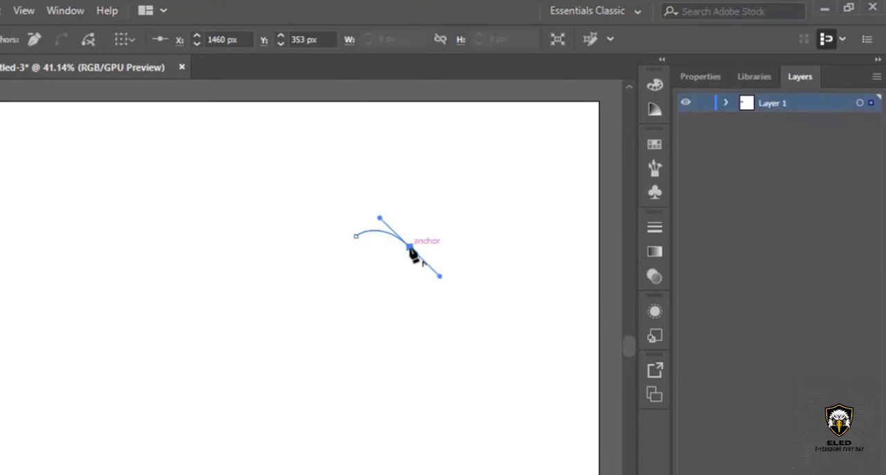
pyautogui.click(410, 247)
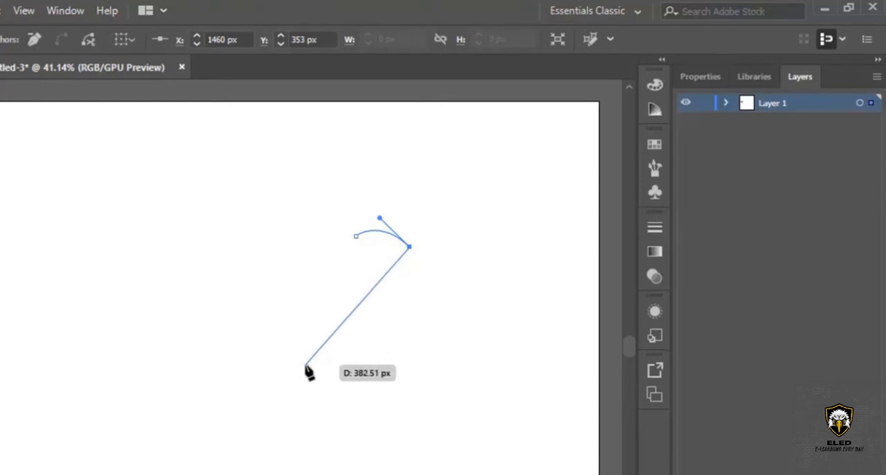
pyautogui.moveTo(306, 365); pyautogui.dragTo(320, 474)
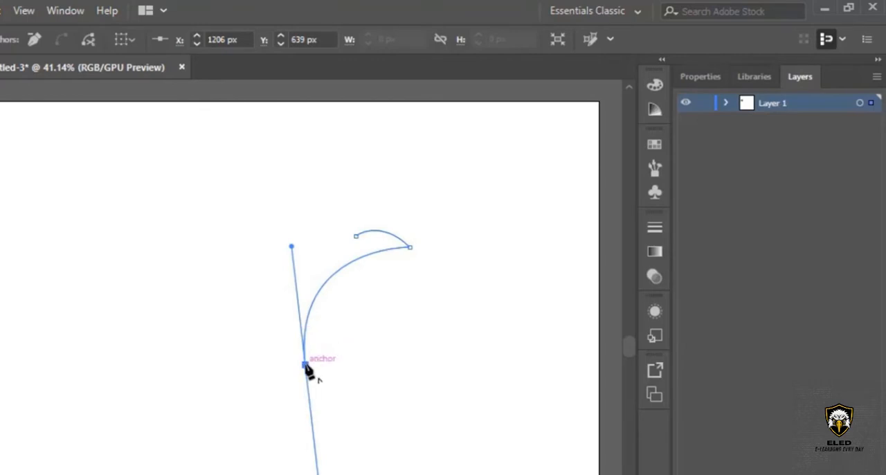
pyautogui.moveTo(306, 365); pyautogui.dragTo(328, 131)
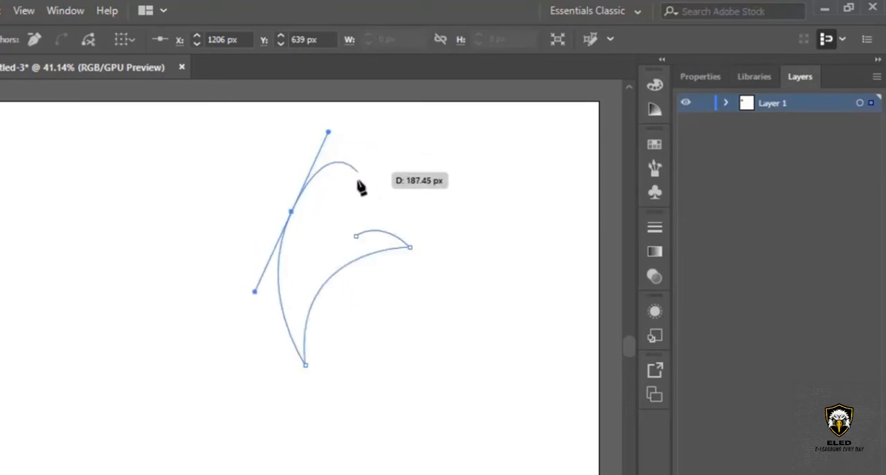
pyautogui.click(291, 212)
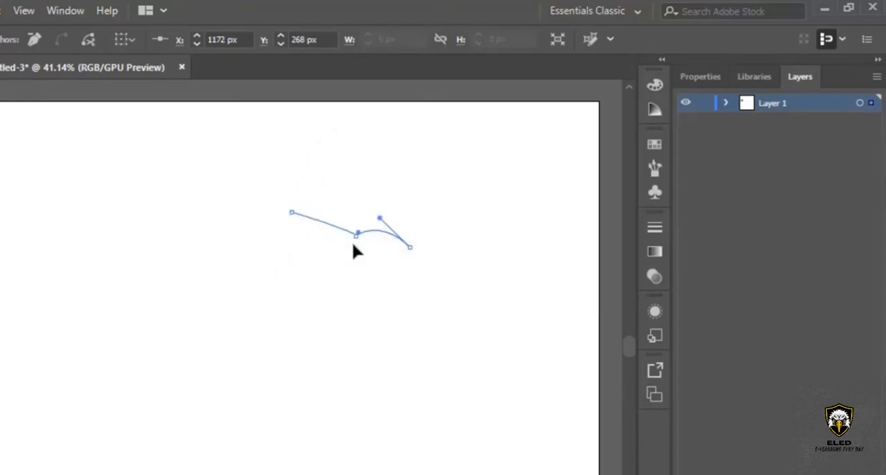
pyautogui.moveTo(354, 239); pyautogui.dragTo(390, 279)
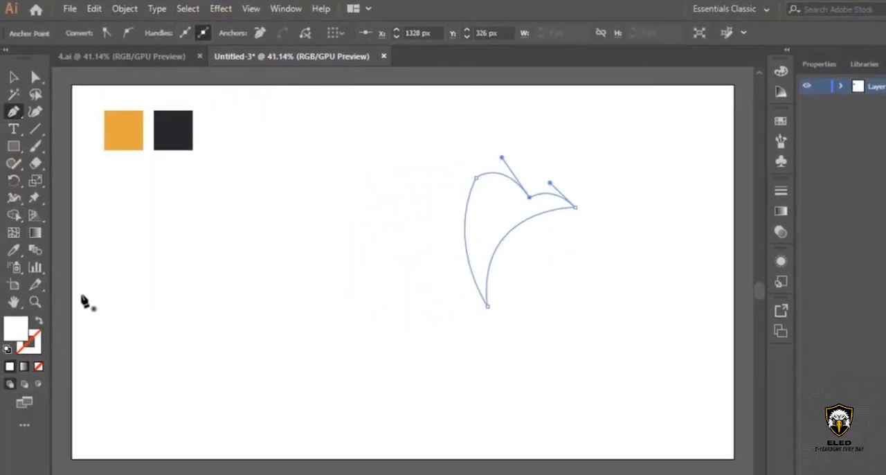
# Swap the head outline's fill and stroke, leaving no fill, and set the stroke colour to 000000.
pyautogui.click(39, 322)
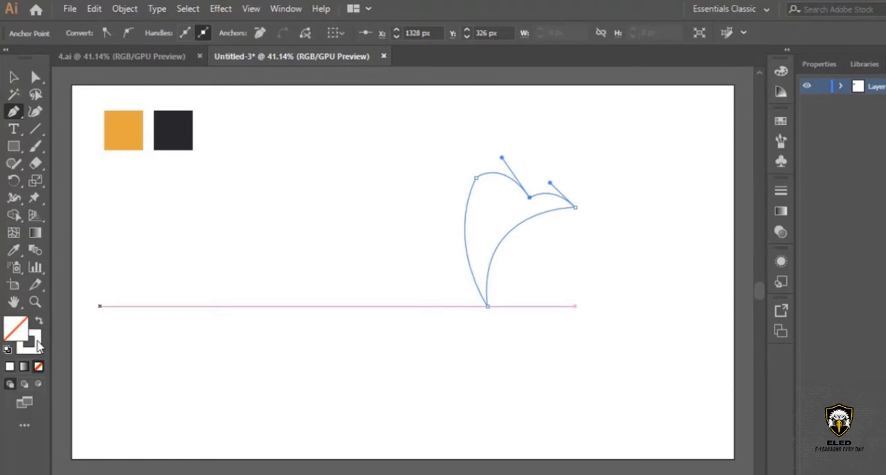
pyautogui.click(38, 343)
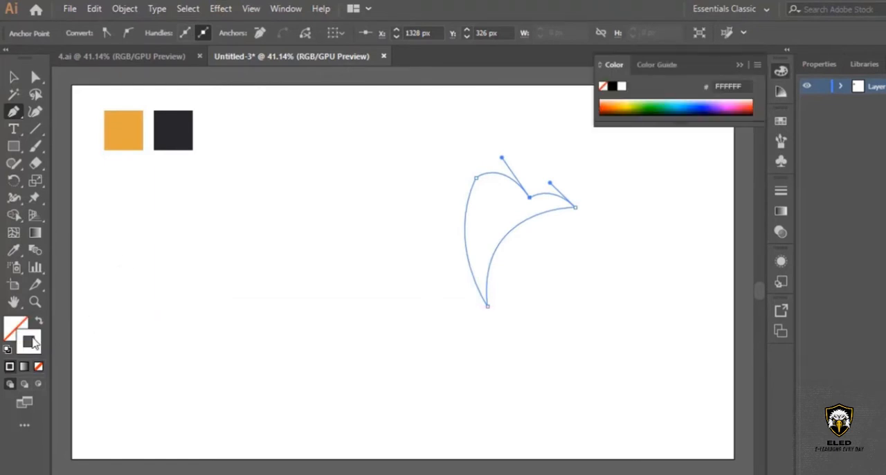
pyautogui.doubleClick(31, 341)
pyautogui.write('000000')
pyautogui.press('Return')
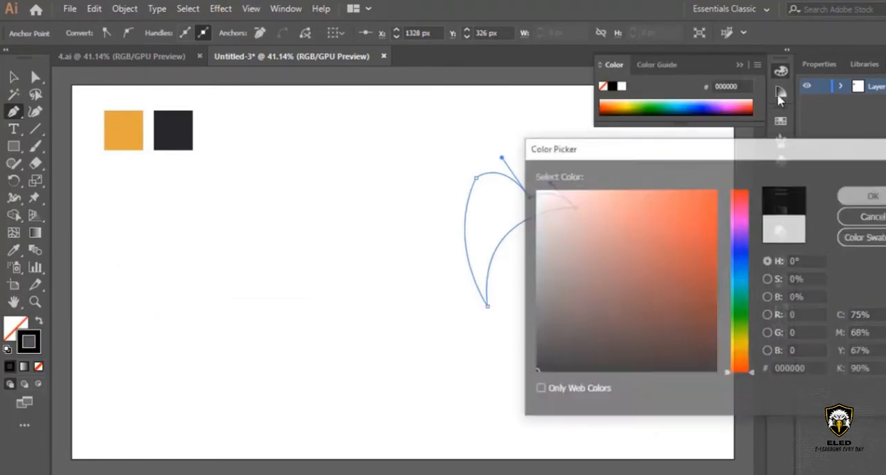
pyautogui.click(741, 64)
# With the Curvature tool, round the back of the head by lowering its anchor and extend the neck's lower tip down toward the beak side.
pyautogui.click(30, 308)
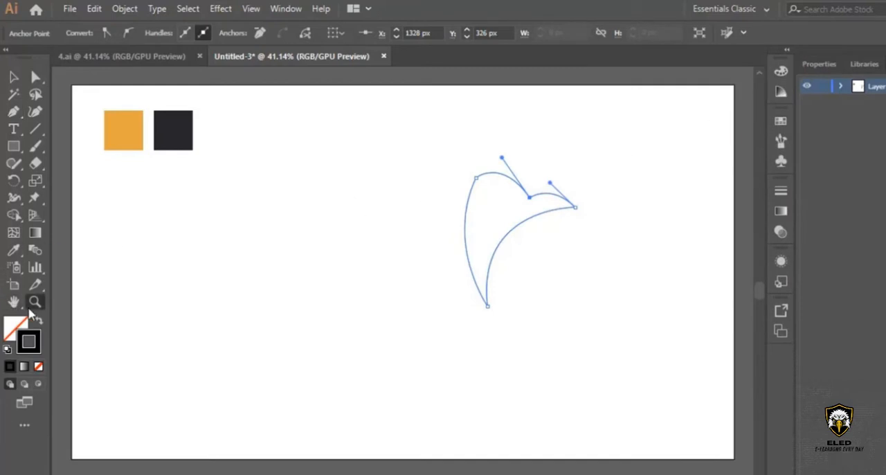
pyautogui.click(510, 228)
pyautogui.click(348, 294)
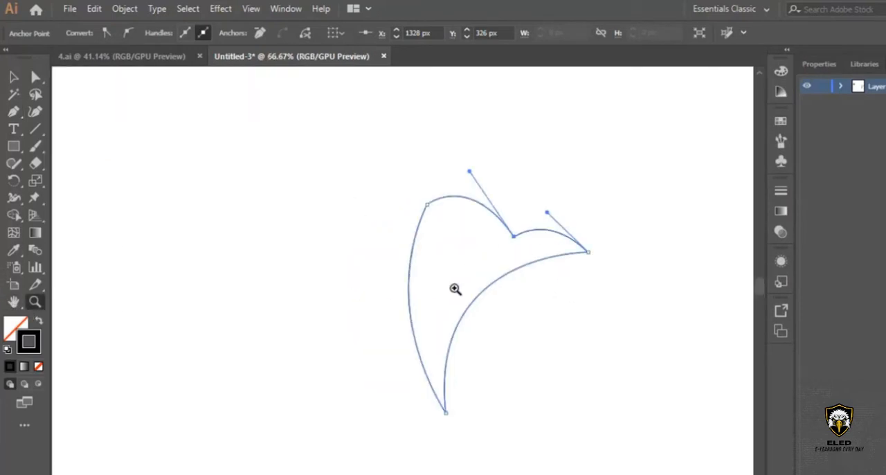
pyautogui.click(455, 288)
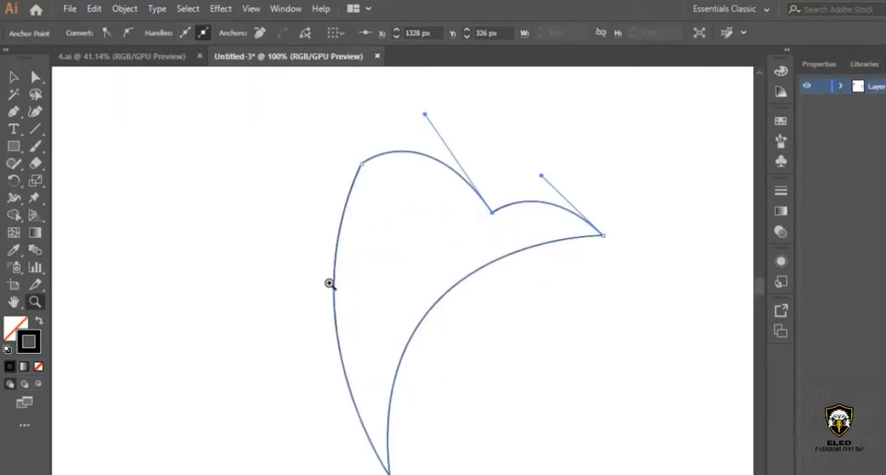
pyautogui.click(36, 111)
pyautogui.moveTo(361, 164); pyautogui.dragTo(327, 247)
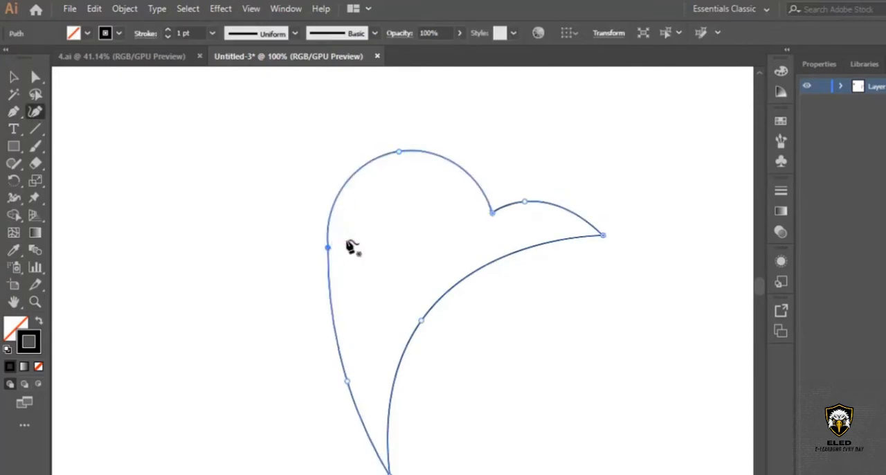
pyautogui.scroll(-3, 352, 245)
pyautogui.moveTo(328, 146); pyautogui.dragTo(323, 183)
pyautogui.scroll(-3, 395, 283)
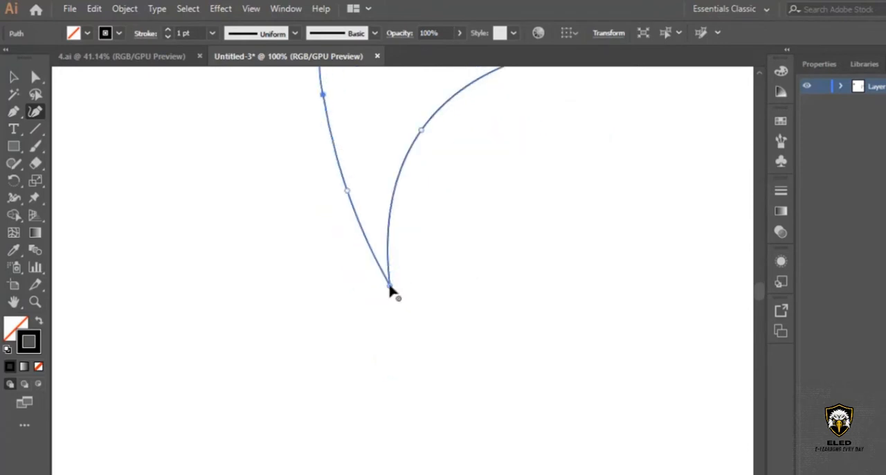
pyautogui.moveTo(390, 287); pyautogui.dragTo(435, 356)
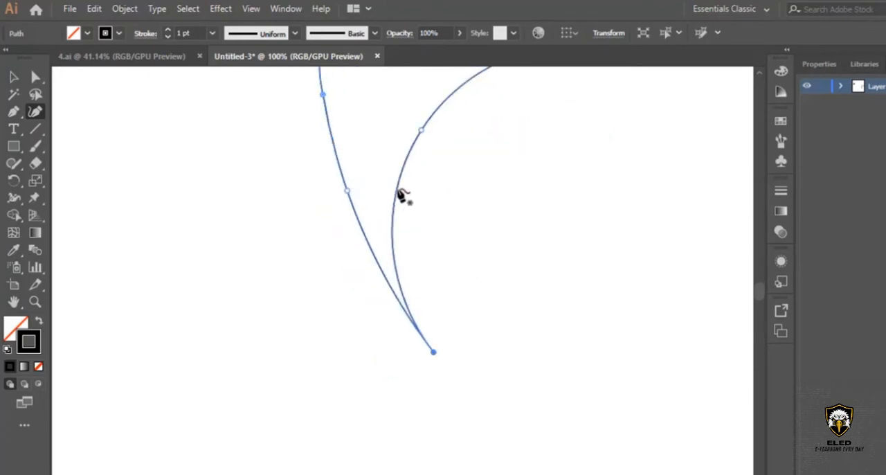
# Reshape the beak by adjusting the notch and upper-curve anchors and pulling the beak tip slightly inward.
pyautogui.scroll(5, 413, 198)
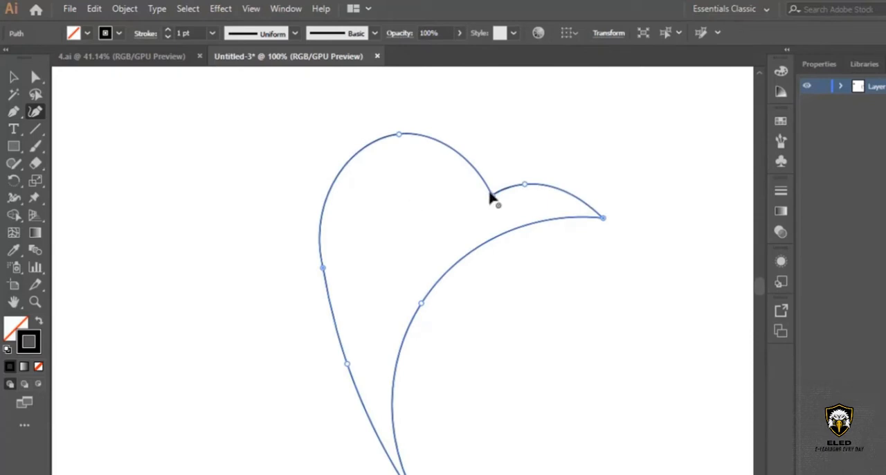
pyautogui.moveTo(491, 192); pyautogui.dragTo(493, 188)
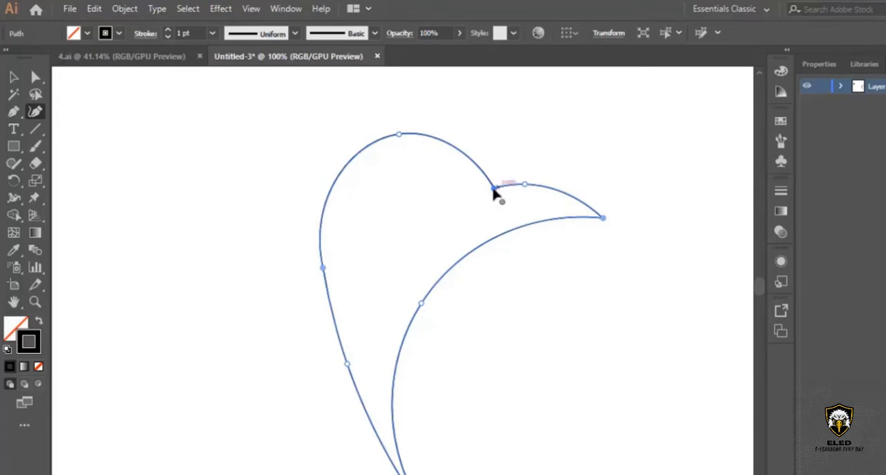
pyautogui.moveTo(493, 188); pyautogui.dragTo(522, 173)
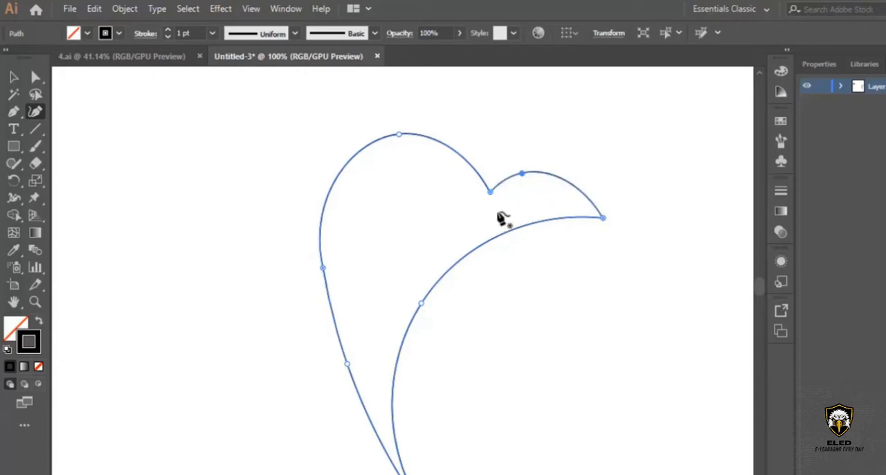
pyautogui.scroll(-2, 504, 219)
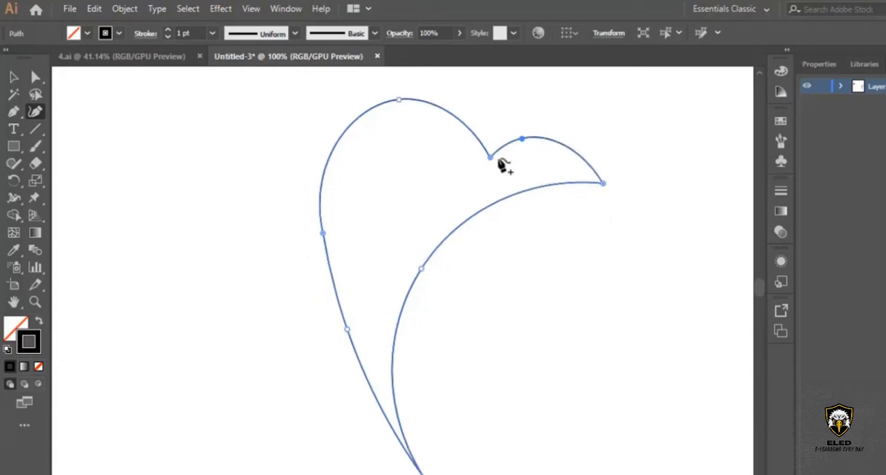
pyautogui.click(489, 150)
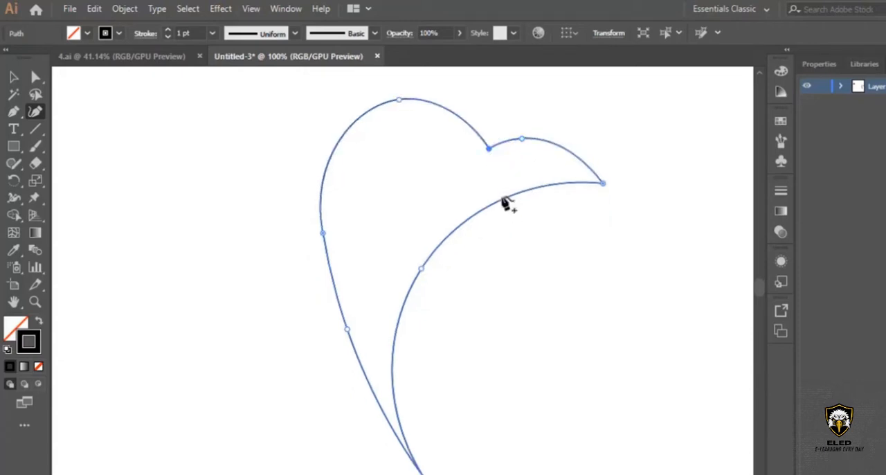
pyautogui.moveTo(604, 185); pyautogui.dragTo(588, 180)
# Shift the neck's lower tip slightly toward the back and move the inner curve's middle anchor outward toward the beak side to flatten it.
pyautogui.scroll(-2, 569, 222)
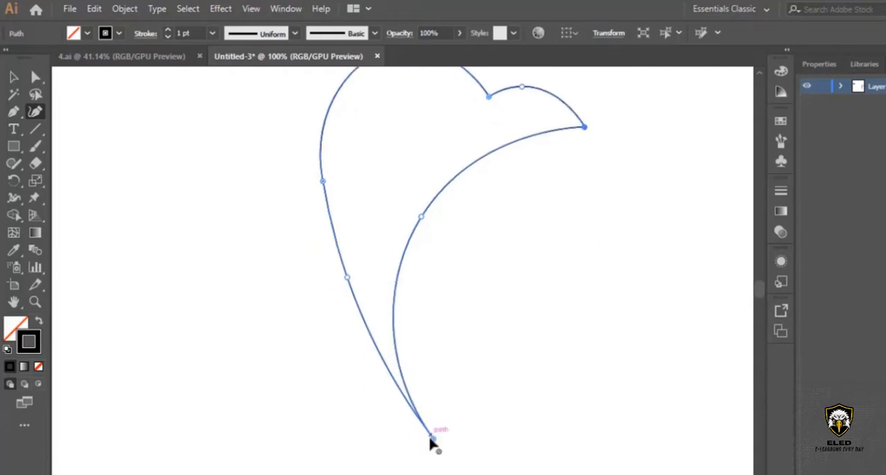
pyautogui.moveTo(430, 439)
pyautogui.mouseDown()
pyautogui.moveTo(394, 424)
pyautogui.moveTo(383, 397)
pyautogui.moveTo(415, 437)
pyautogui.mouseUp()
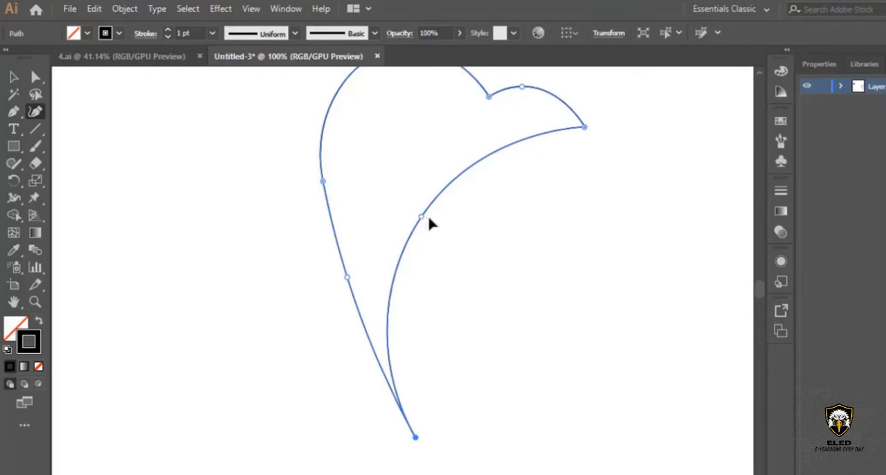
pyautogui.moveTo(428, 217); pyautogui.dragTo(448, 224)
pyautogui.scroll(1, 499, 325)
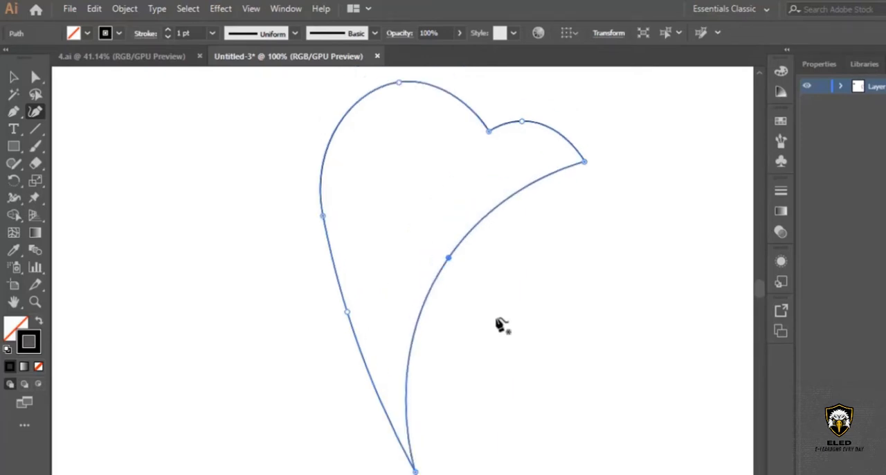
# Move the two anchors on the back edge of the head and neck slightly outward to smooth that curve.
pyautogui.scroll(-1, 499, 325)
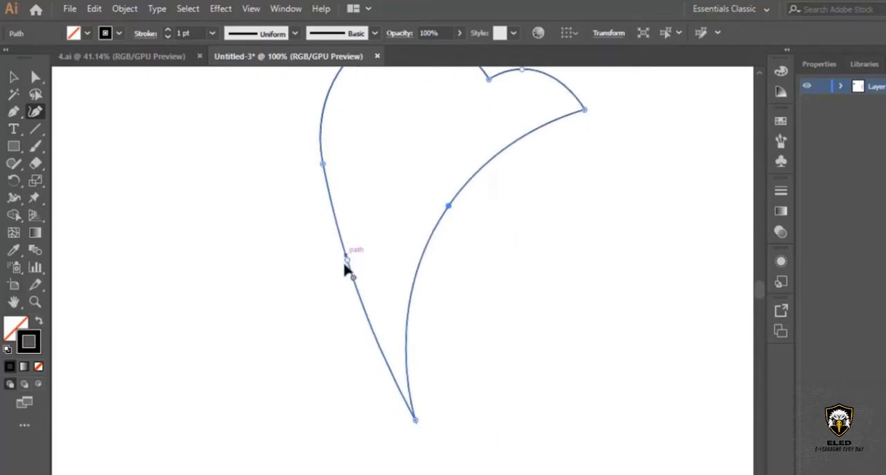
pyautogui.moveTo(346, 260); pyautogui.dragTo(338, 255)
pyautogui.scroll(1, 360, 192)
pyautogui.moveTo(326, 221); pyautogui.dragTo(318, 220)
pyautogui.scroll(-1, 357, 310)
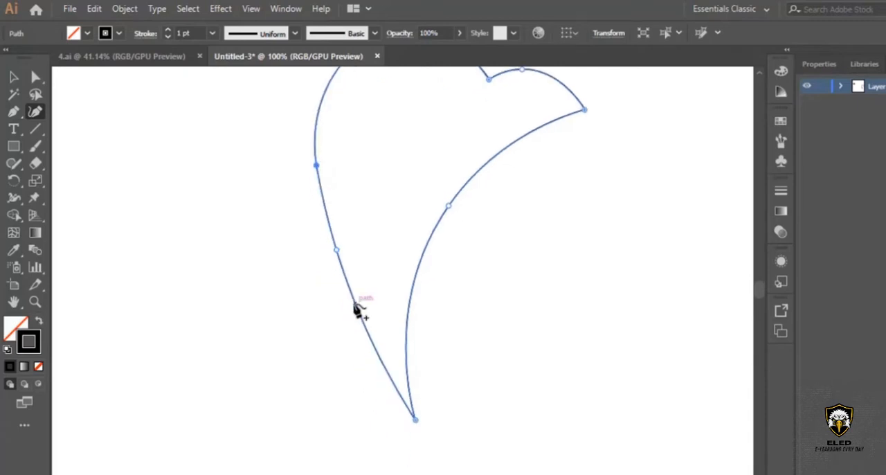
pyautogui.scroll(2, 492, 339)
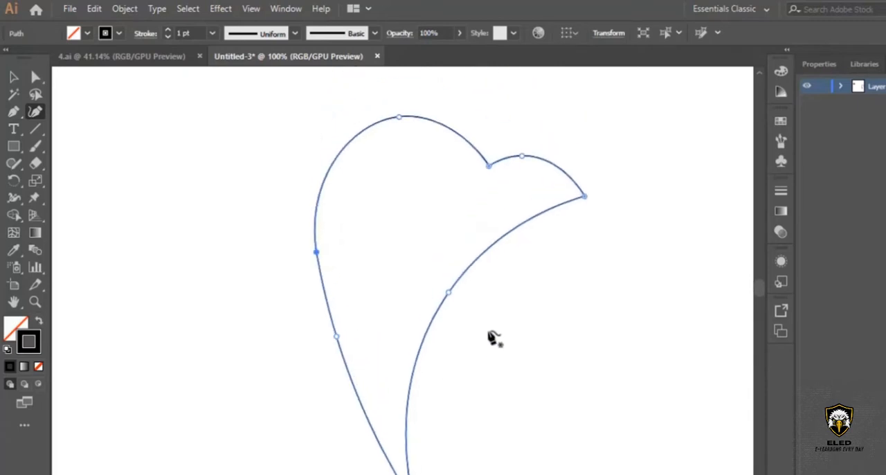
pyautogui.hotkey('ctrl', '-')
pyautogui.hotkey('ctrl', '-')
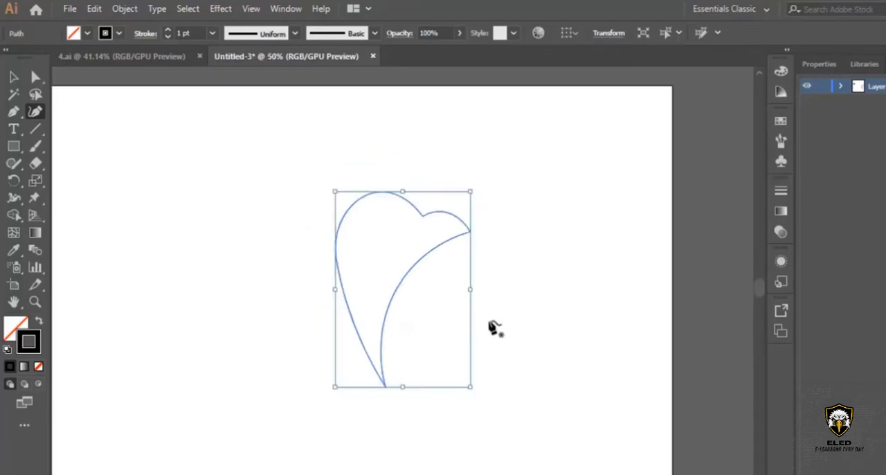
pyautogui.hscroll(-4, 403, 281)
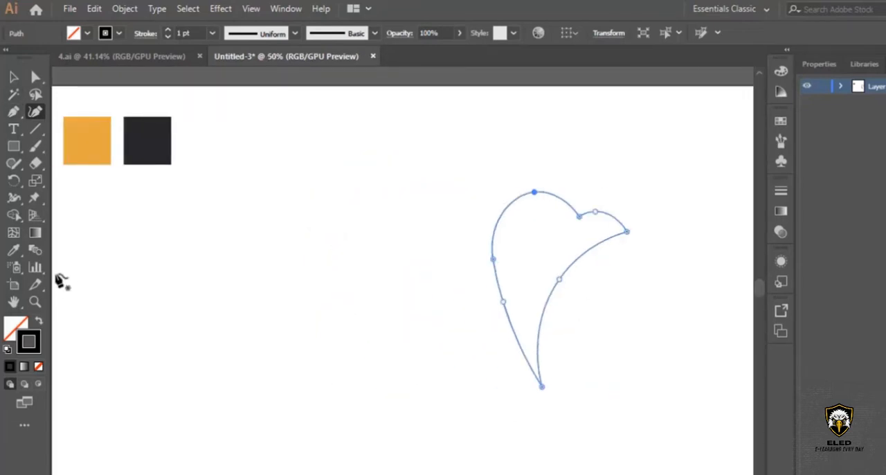
# Swap the head shape's stroke and fill, sample the dark swatch (28272D) as its fill colour, and deselect it.
pyautogui.click(39, 322)
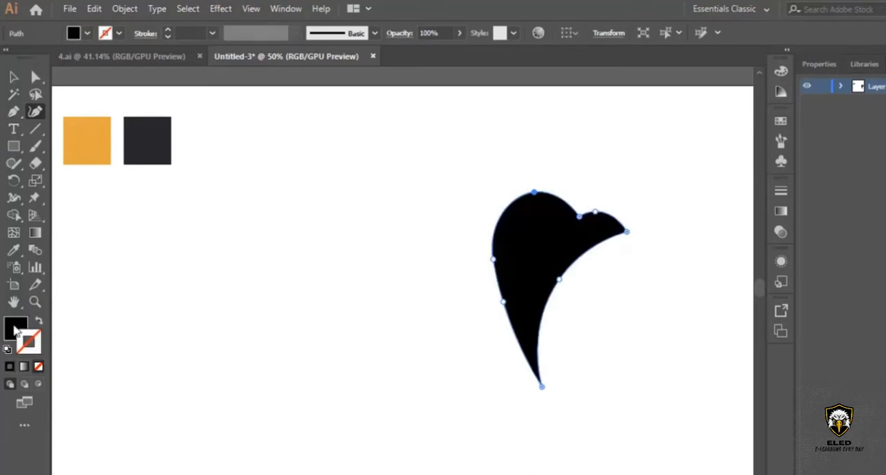
pyautogui.click(15, 330)
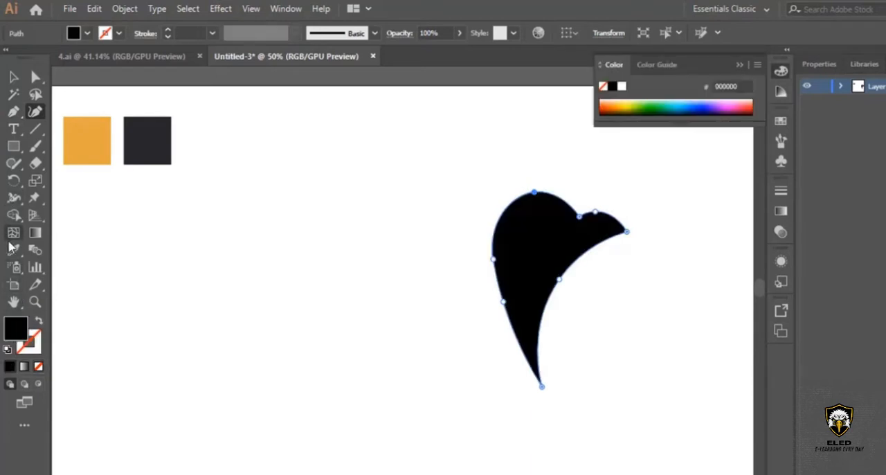
pyautogui.click(13, 249)
pyautogui.click(157, 136)
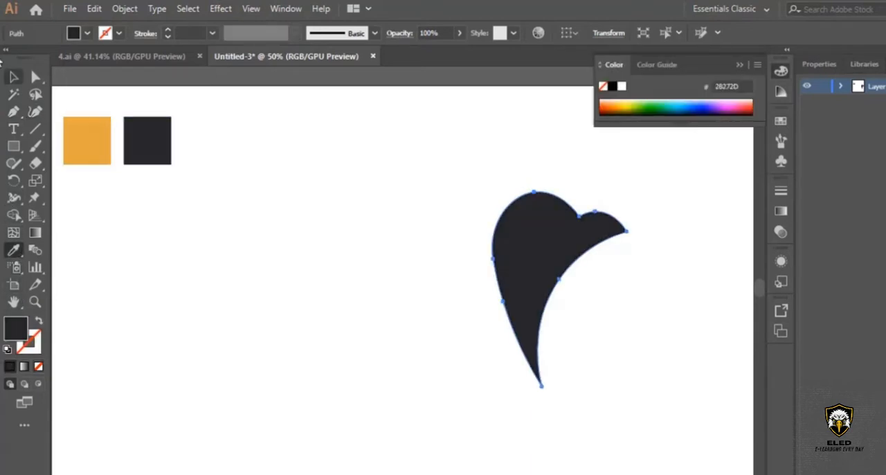
pyautogui.click(13, 78)
pyautogui.click(367, 301)
pyautogui.scroll(-2, 363, 291)
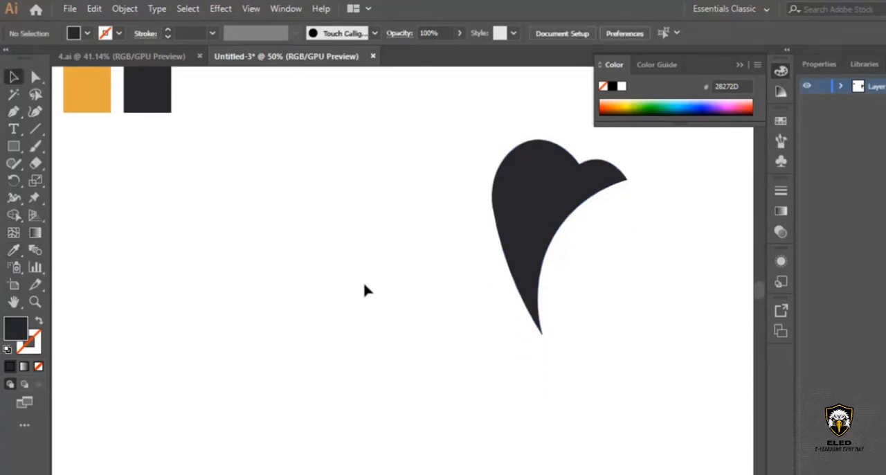
# With the Curvature tool, move the neck's lower tip toward the back and pull the two back-edge anchors outward, raising the upper one.
pyautogui.click(546, 206)
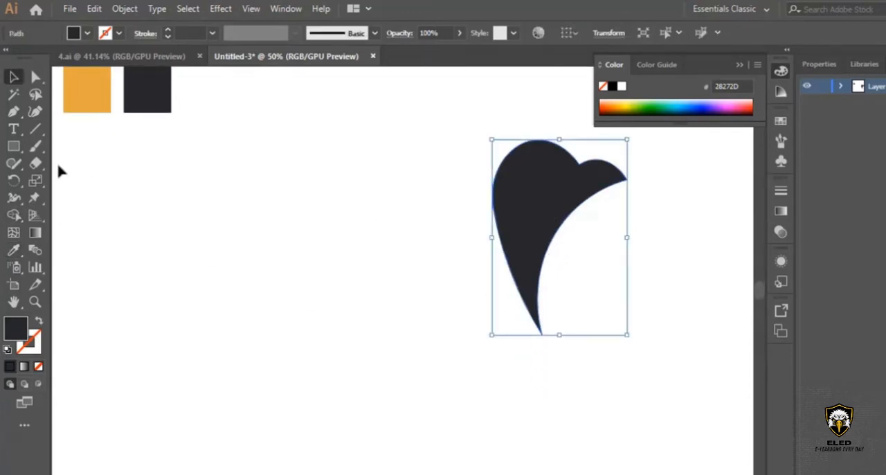
pyautogui.click(36, 113)
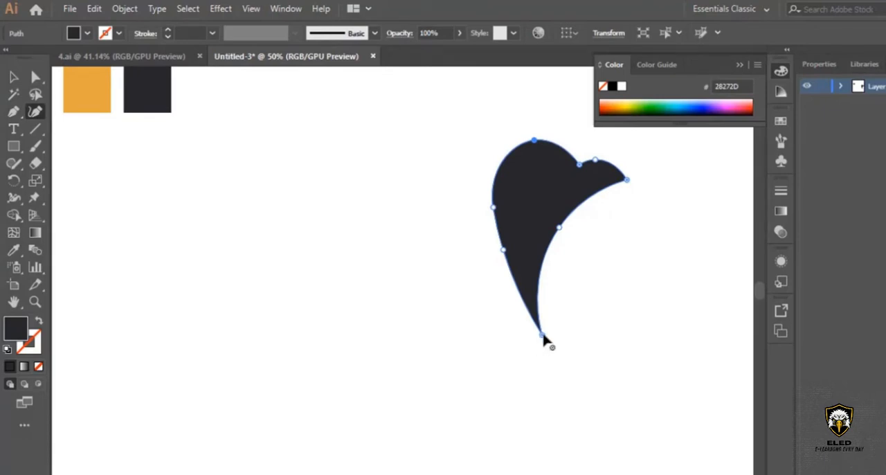
pyautogui.moveTo(542, 337); pyautogui.dragTo(498, 335)
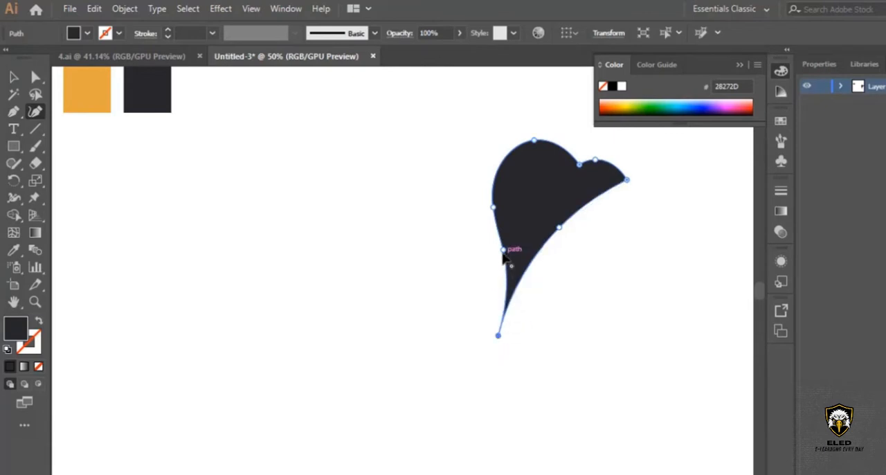
pyautogui.moveTo(495, 251); pyautogui.dragTo(480, 252)
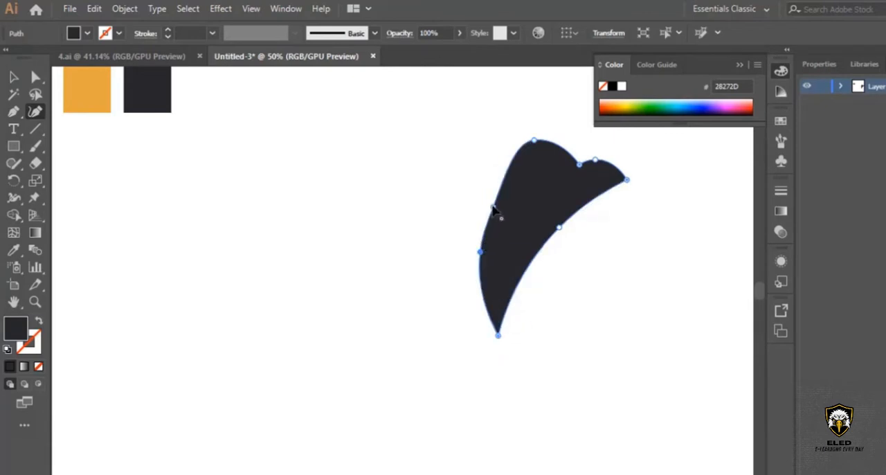
pyautogui.moveTo(493, 207); pyautogui.dragTo(483, 170)
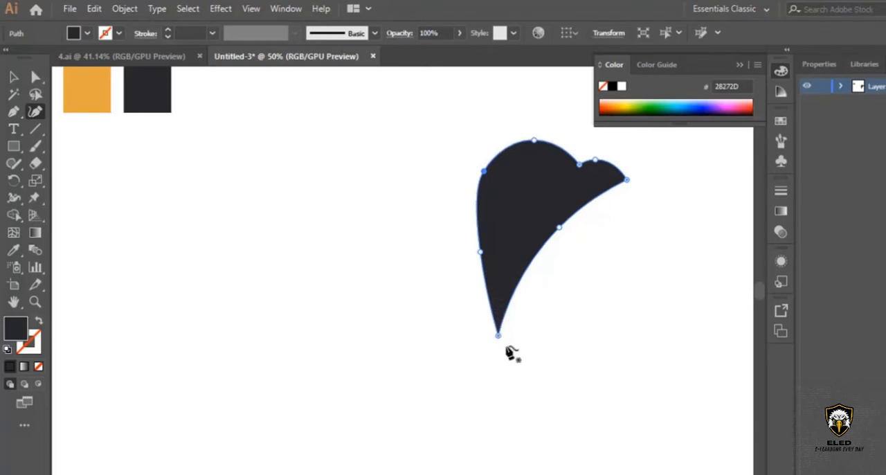
# Shift the neck tip slightly toward the beak side, deepen the inner curve, and move the lower back-edge anchor slightly outward.
pyautogui.moveTo(498, 335); pyautogui.dragTo(511, 337)
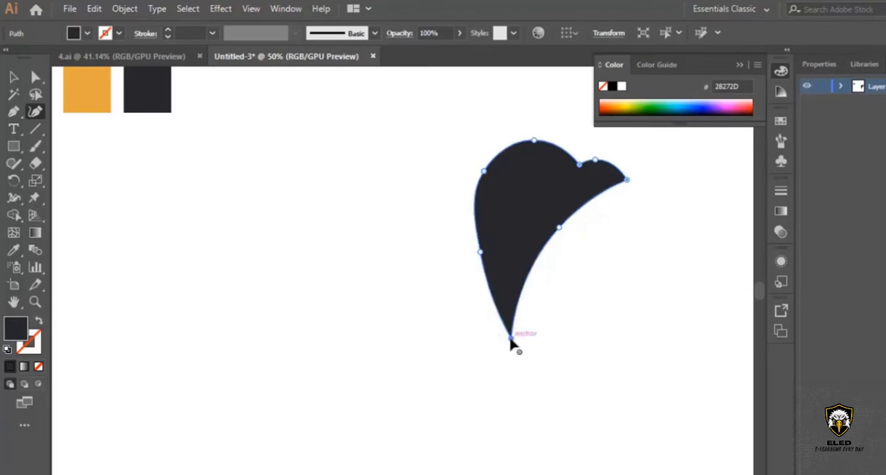
pyautogui.click(557, 223)
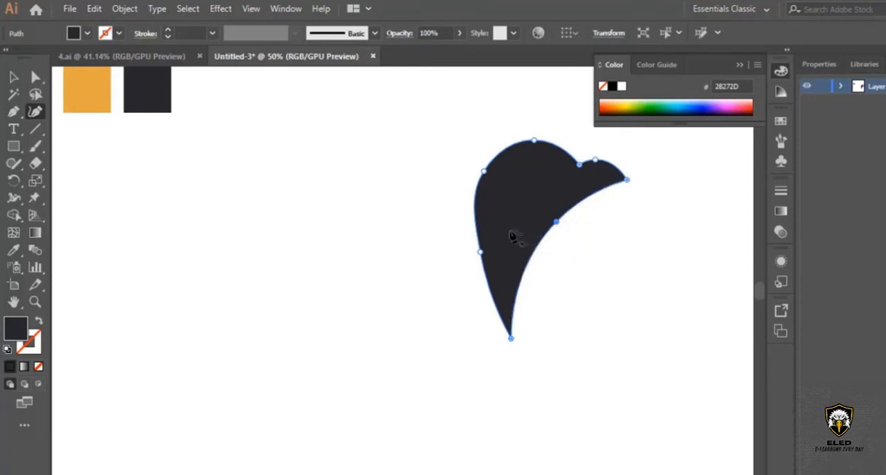
pyautogui.click(479, 249)
pyautogui.moveTo(476, 246); pyautogui.dragTo(474, 248)
pyautogui.click(13, 77)
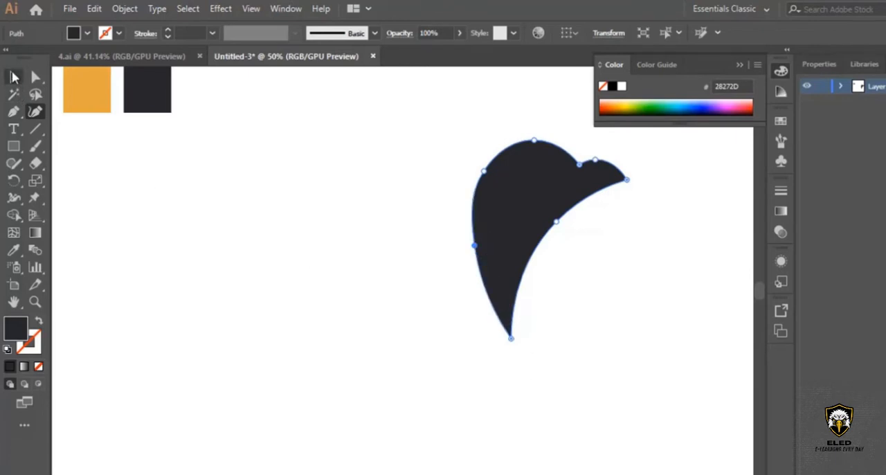
pyautogui.click(404, 402)
# Scale the head shape down proportionally to about two thirds of its size and move it toward the artboard's right side.
pyautogui.click(530, 189)
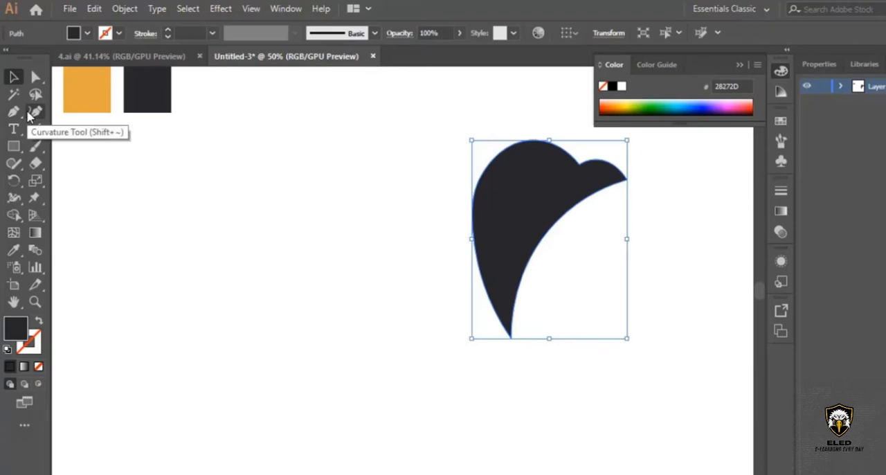
pyautogui.scroll(-2, 506, 154)
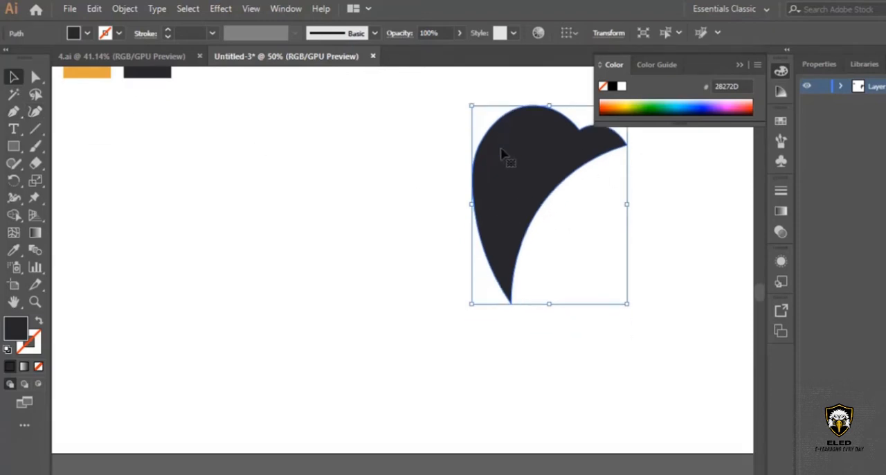
pyautogui.scroll(3, 562, 239)
pyautogui.scroll(2, 561, 239)
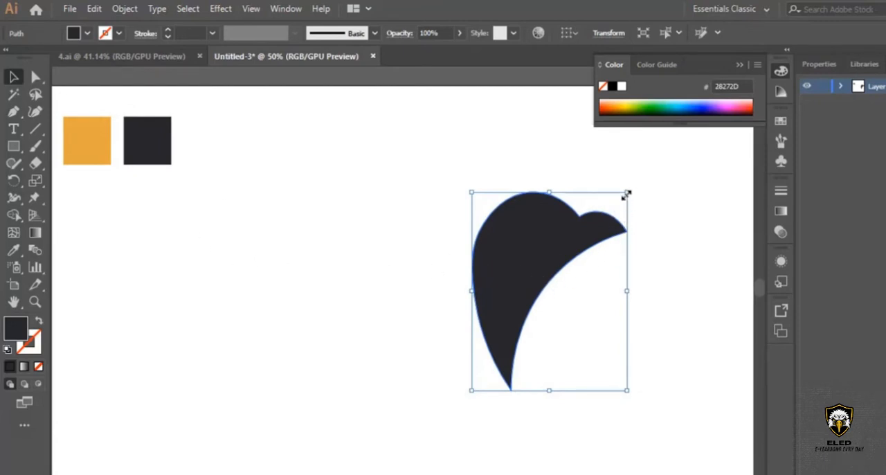
pyautogui.moveTo(626, 195); pyautogui.dragTo(587, 245)
pyautogui.moveTo(518, 299); pyautogui.dragTo(578, 274)
pyautogui.scroll(-3, 578, 274)
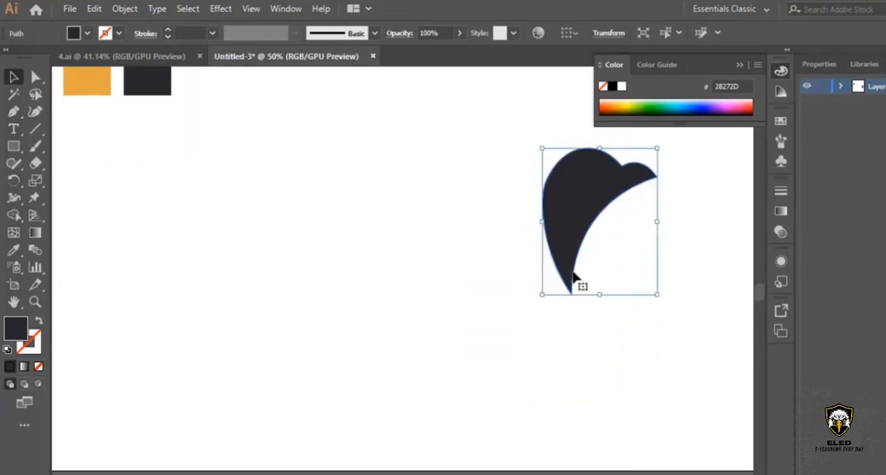
pyautogui.moveTo(656, 146); pyautogui.dragTo(647, 162)
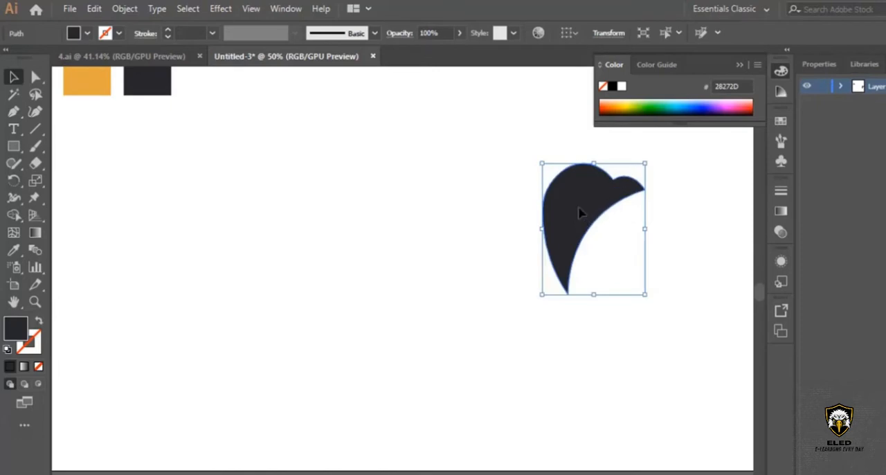
pyautogui.moveTo(579, 212); pyautogui.dragTo(584, 203)
pyautogui.click(658, 339)
pyautogui.scroll(1, 497, 342)
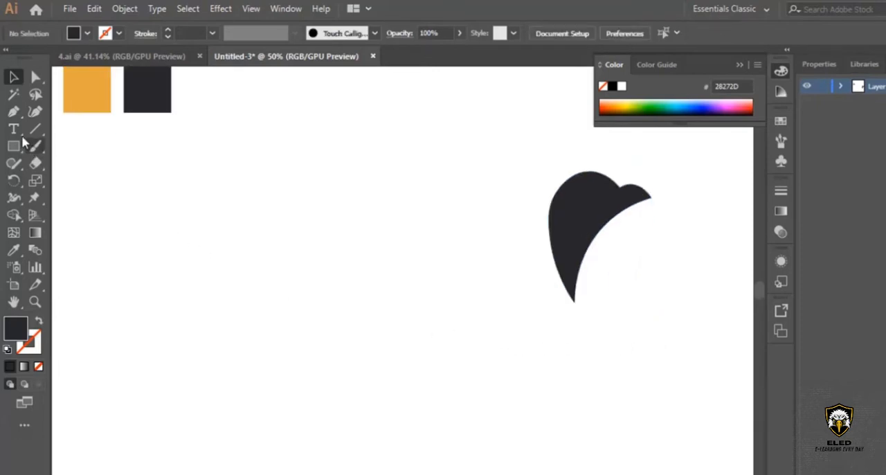
# Draw a closed, wavy dark body shape with the Pen tool, running from just behind the neck down to a pointed tail at lower left.
pyautogui.click(13, 115)
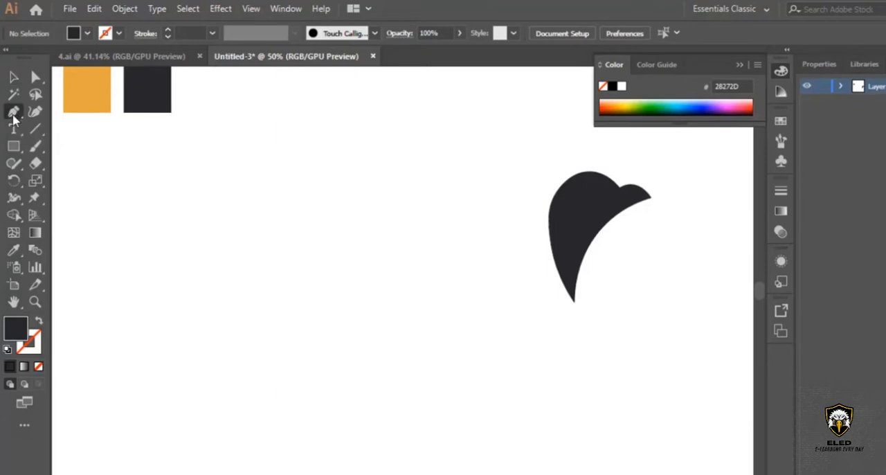
pyautogui.click(534, 244)
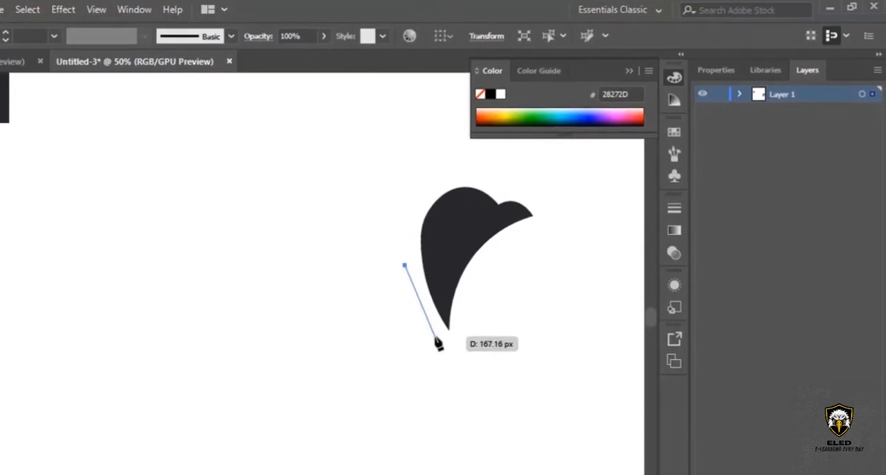
pyautogui.moveTo(436, 337)
pyautogui.mouseDown()
pyautogui.moveTo(444, 344)
pyautogui.moveTo(436, 290)
pyautogui.moveTo(435, 369)
pyautogui.moveTo(439, 352)
pyautogui.mouseUp()
pyautogui.scroll(-3, 352, 360)
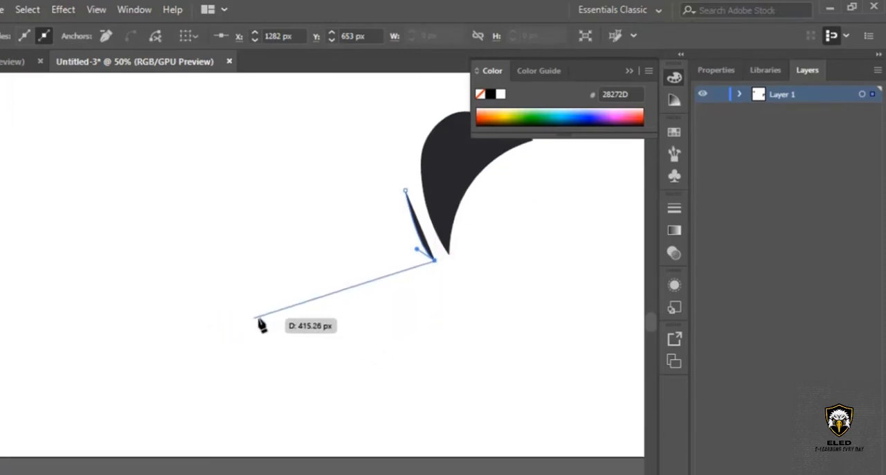
pyautogui.moveTo(255, 319); pyautogui.dragTo(145, 291)
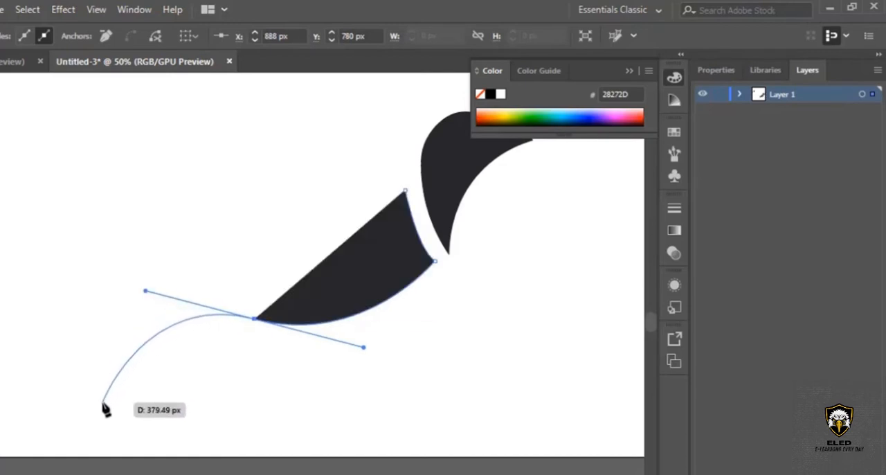
pyautogui.moveTo(102, 403); pyautogui.dragTo(370, 268)
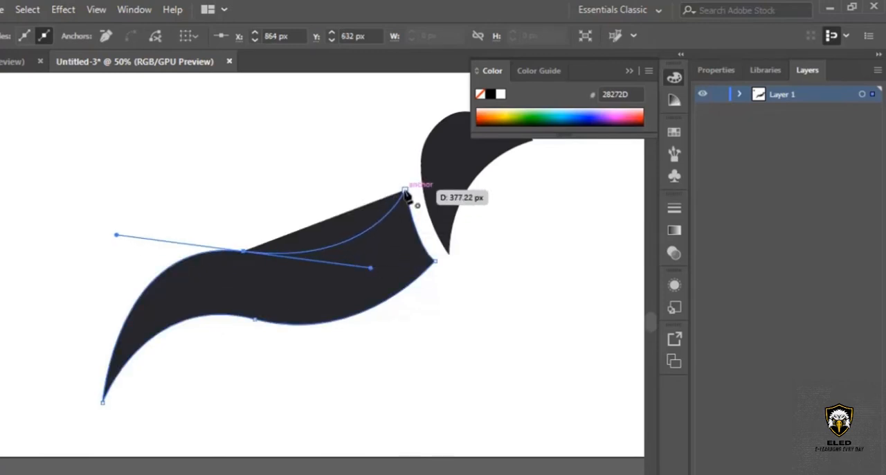
pyautogui.click(406, 191)
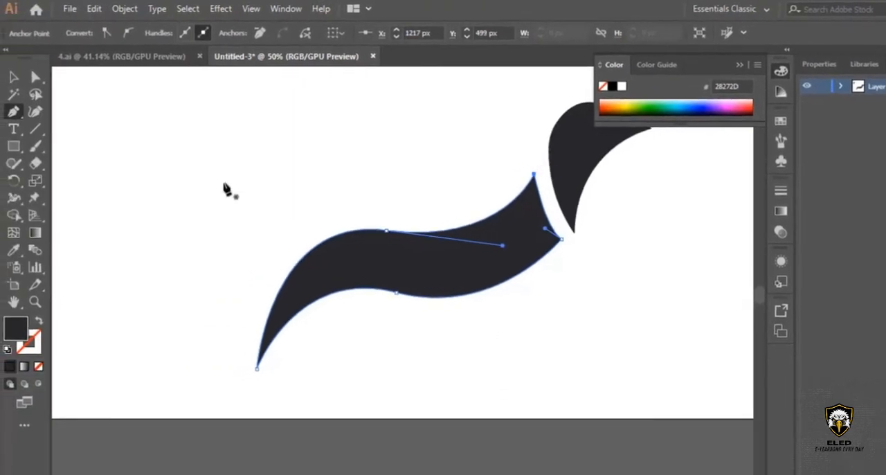
pyautogui.press('v')
pyautogui.click(509, 286)
pyautogui.click(629, 286)
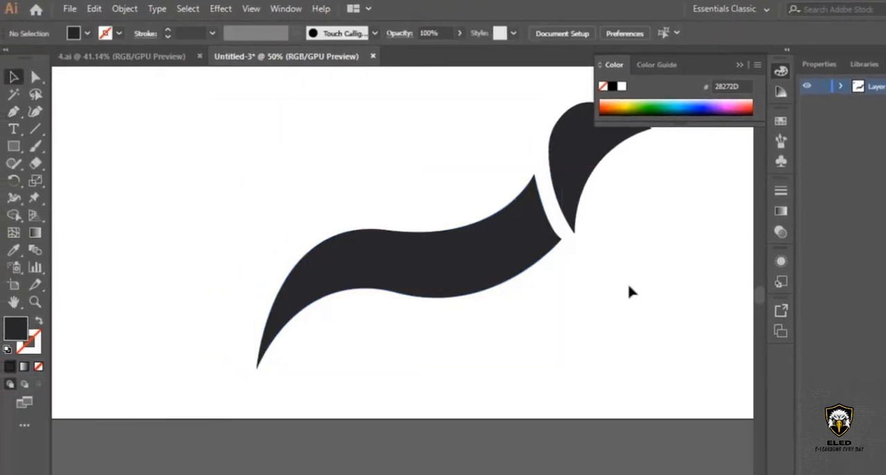
pyautogui.scroll(1, 625, 294)
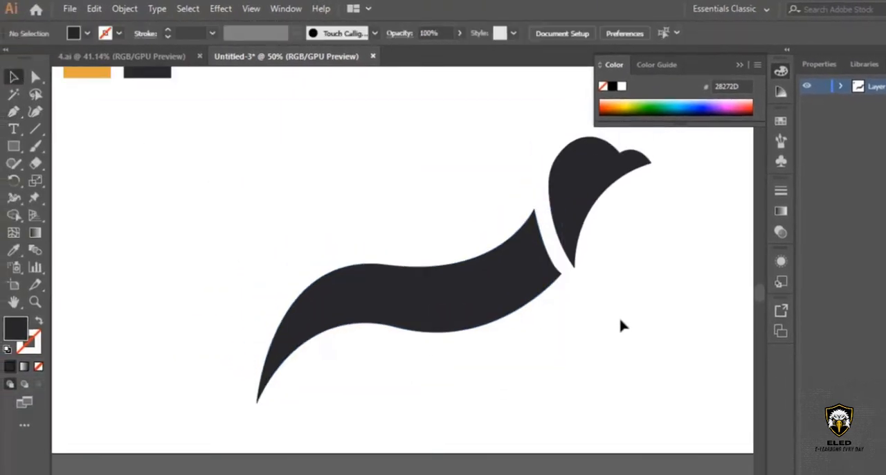
# With the Curvature tool, move the lower corner of the body's neck-side edge slightly toward the neck tip and add an anchor midway along that edge.
pyautogui.click(493, 313)
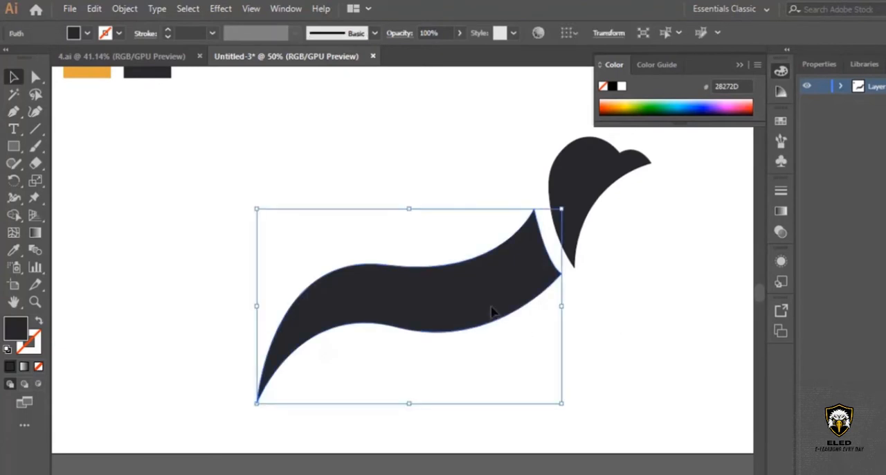
pyautogui.click(35, 301)
pyautogui.click(538, 273)
pyautogui.click(399, 289)
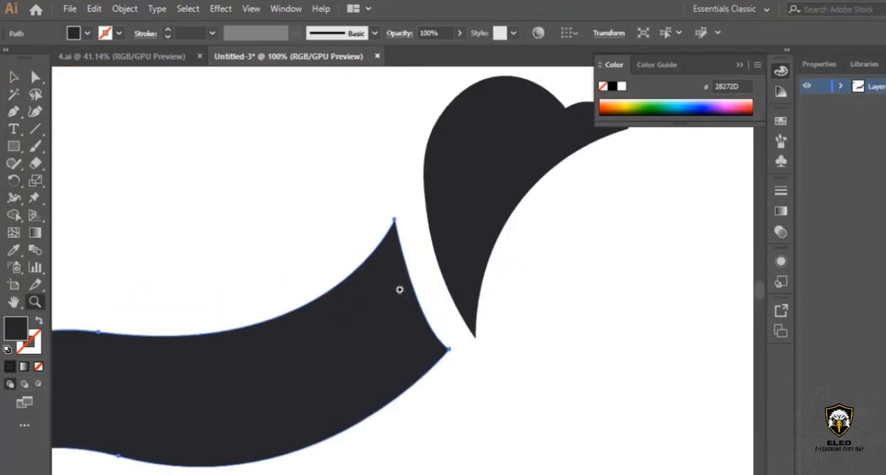
pyautogui.click(394, 292)
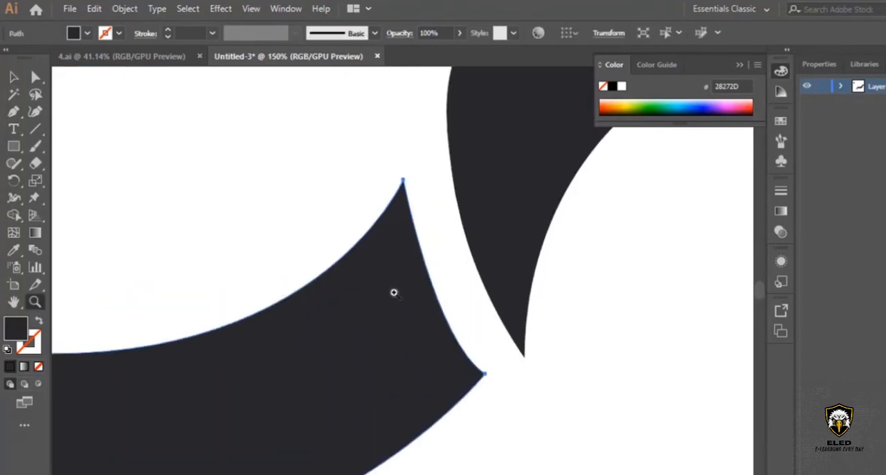
pyautogui.click(36, 114)
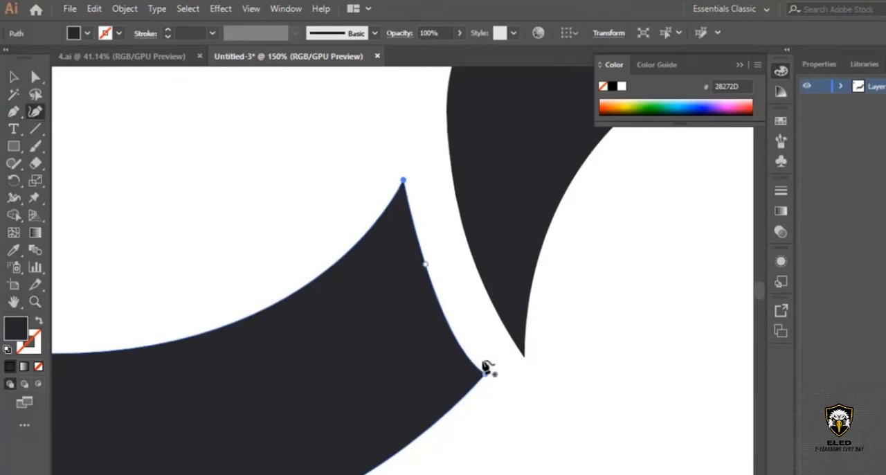
pyautogui.moveTo(487, 377); pyautogui.dragTo(496, 378)
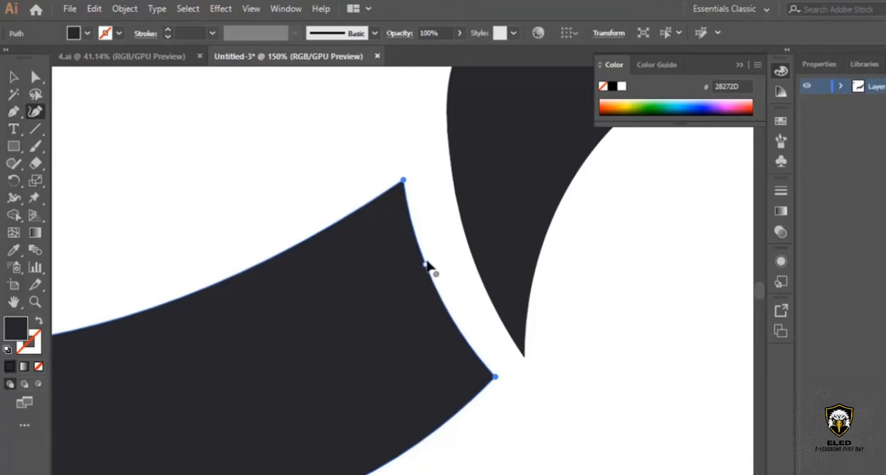
# Nudge the upper corner and middle anchor of the body's neck-side edge toward the head so the gap follows the neck's curve.
pyautogui.moveTo(405, 179); pyautogui.dragTo(406, 173)
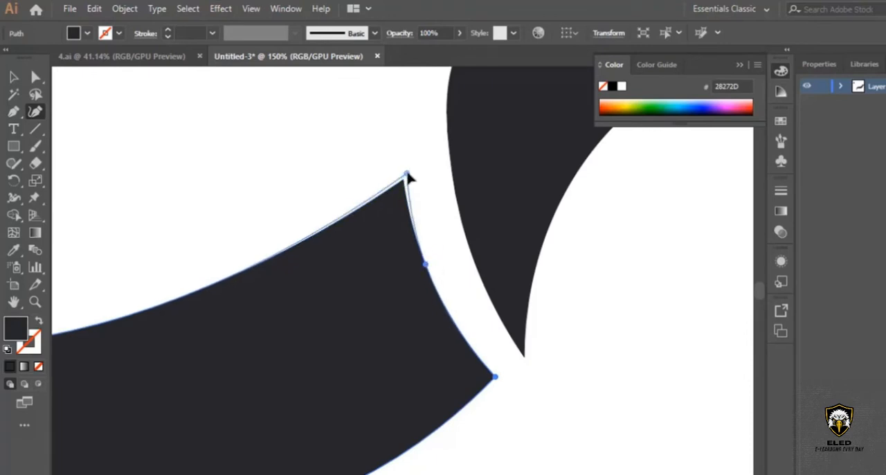
pyautogui.moveTo(426, 265); pyautogui.dragTo(432, 261)
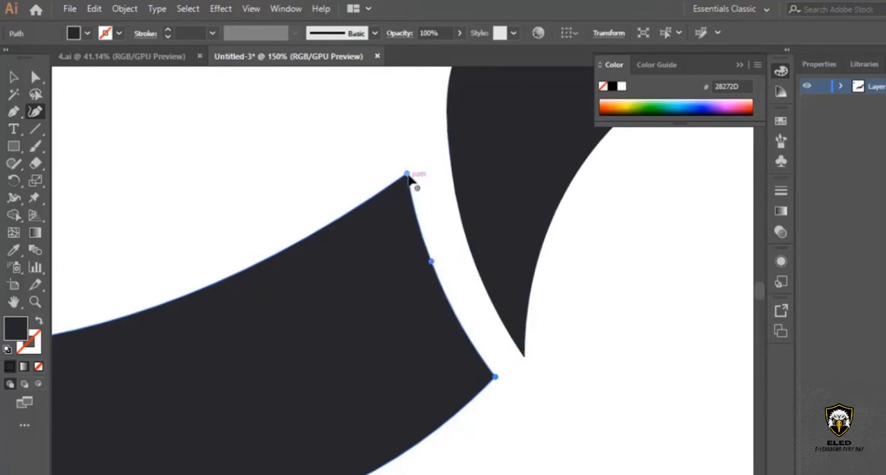
pyautogui.moveTo(408, 177); pyautogui.dragTo(412, 168)
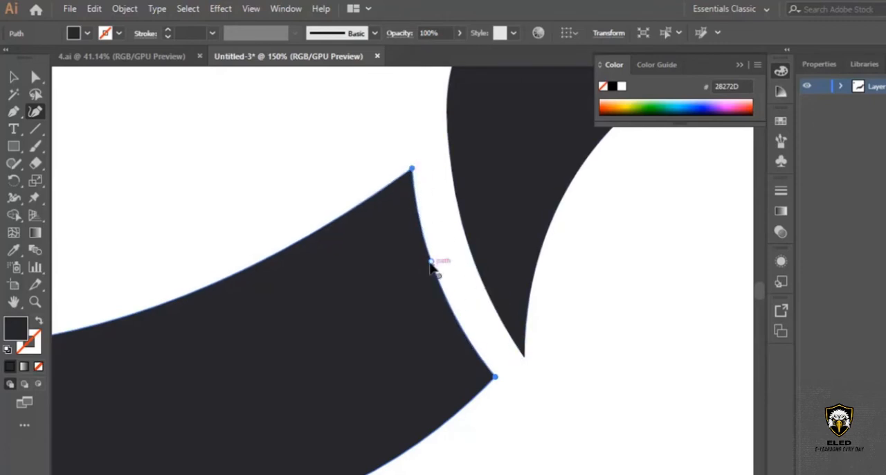
pyautogui.moveTo(430, 266); pyautogui.dragTo(437, 270)
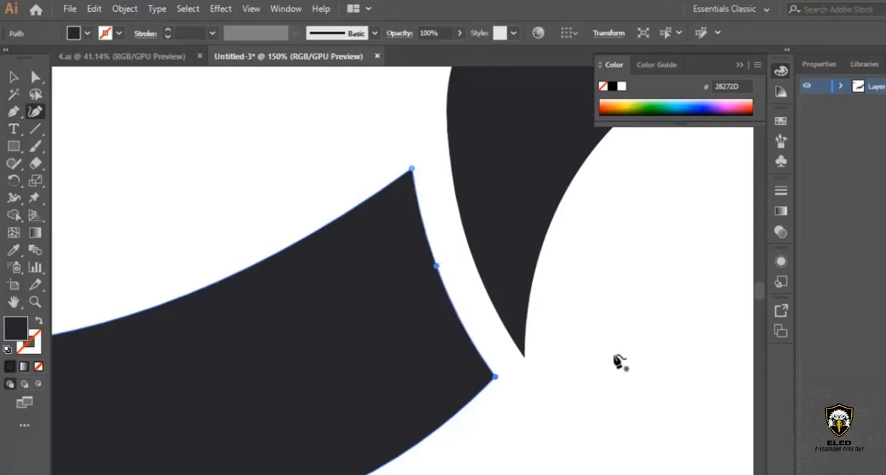
pyautogui.moveTo(412, 169); pyautogui.dragTo(416, 166)
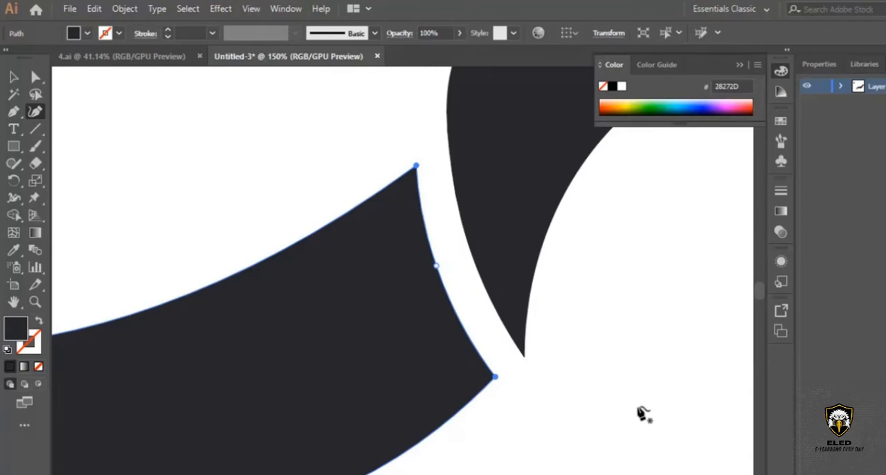
# Recolor the wavy body shape with the orange of the sample square using the Eyedropper, and deselect it.
pyautogui.click(35, 302)
pyautogui.moveTo(611, 241); pyautogui.dragTo(408, 376)
pyautogui.scroll(2, 281, 258)
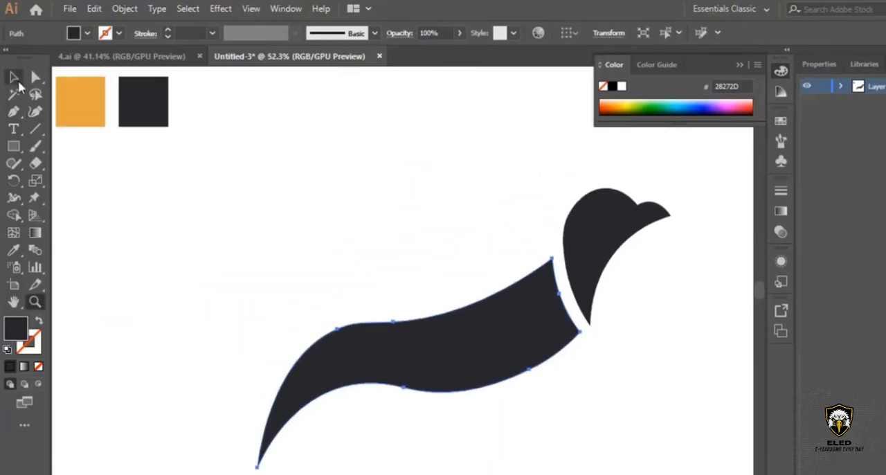
pyautogui.click(13, 77)
pyautogui.click(468, 213)
pyautogui.click(478, 342)
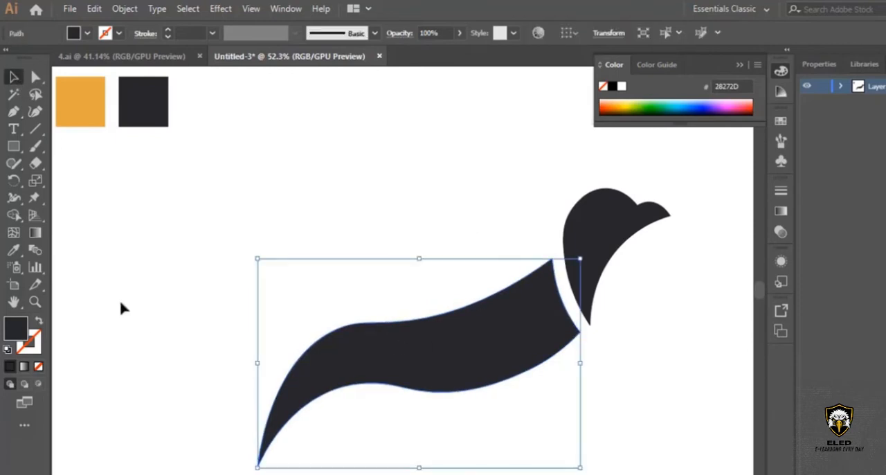
pyautogui.click(13, 251)
pyautogui.click(83, 99)
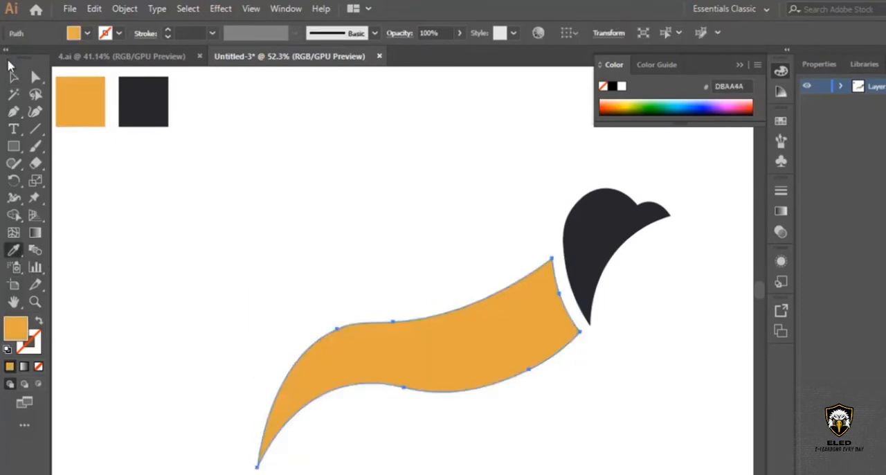
pyautogui.click(14, 76)
pyautogui.click(701, 376)
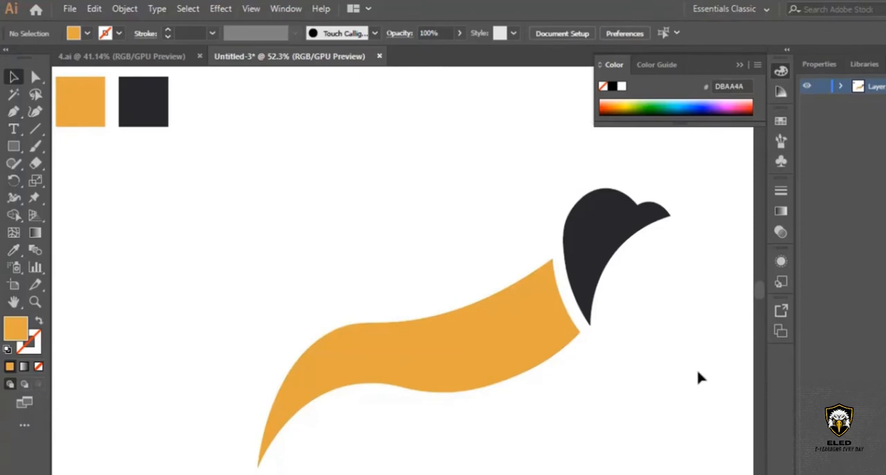
# Start an orange wing above the body with the Pen tool, drawing its curved upper edge, tall feather tip, first notch and second feather tip.
pyautogui.scroll(1, 547, 376)
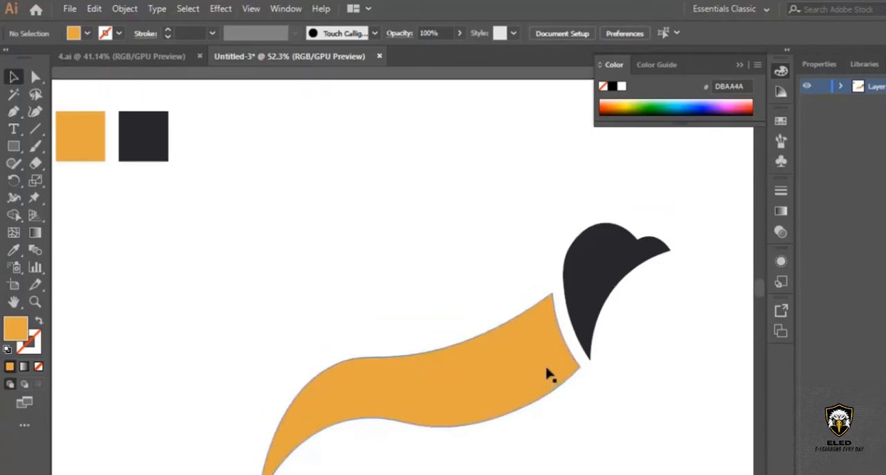
pyautogui.click(13, 111)
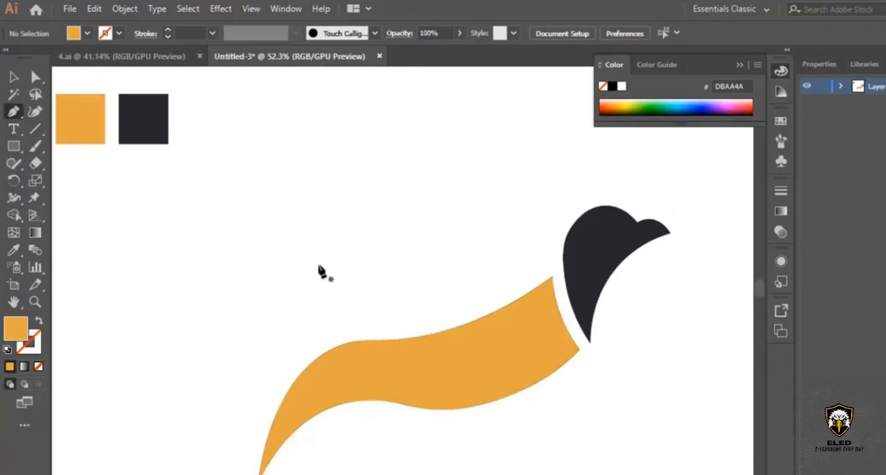
pyautogui.click(548, 262)
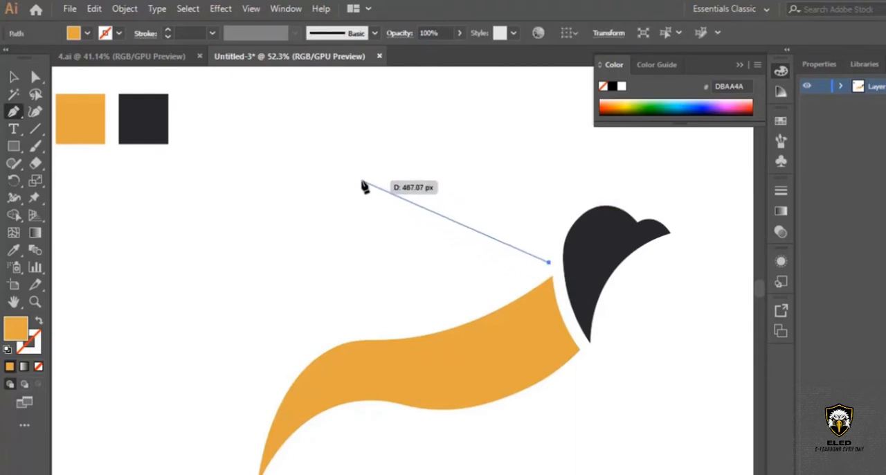
pyautogui.moveTo(363, 181); pyautogui.dragTo(304, 167)
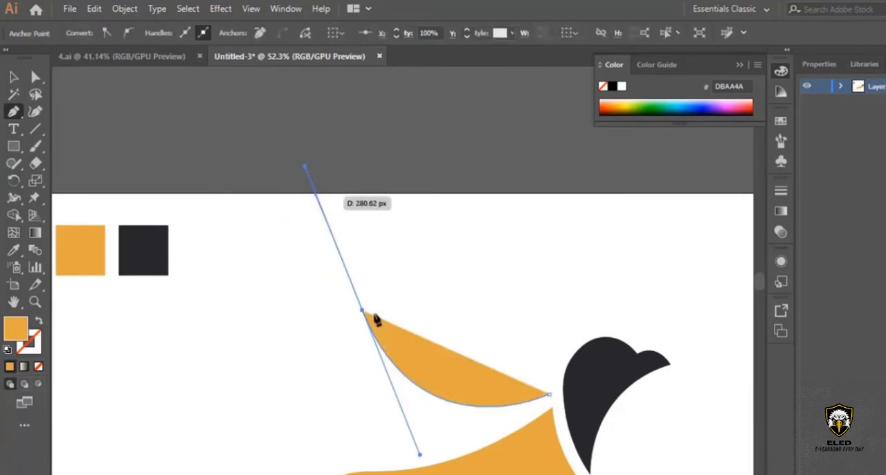
pyautogui.scroll(-5, 407, 326)
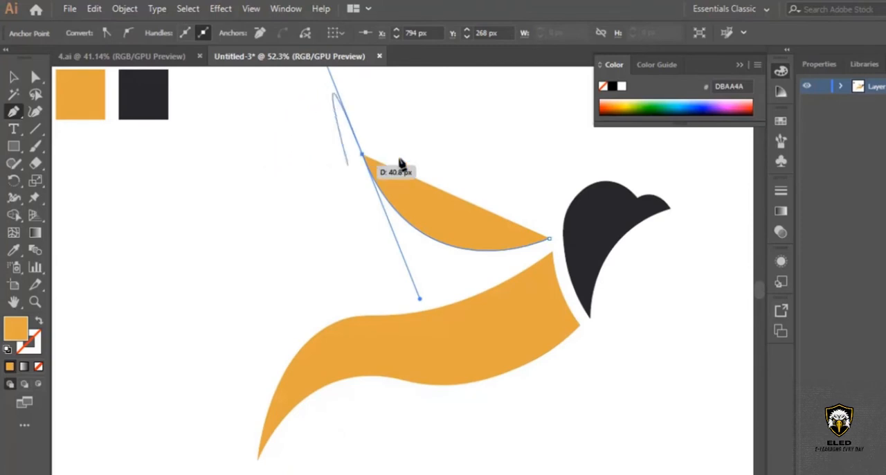
pyautogui.moveTo(362, 157); pyautogui.dragTo(316, 206)
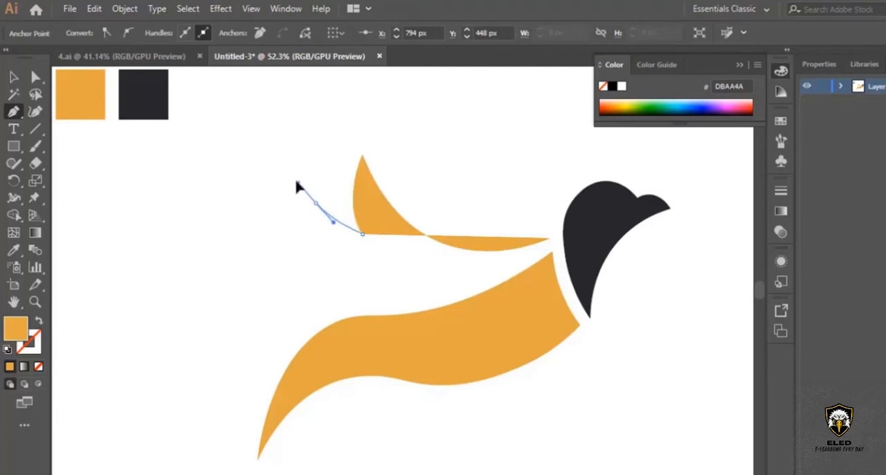
pyautogui.moveTo(290, 179); pyautogui.dragTo(291, 179)
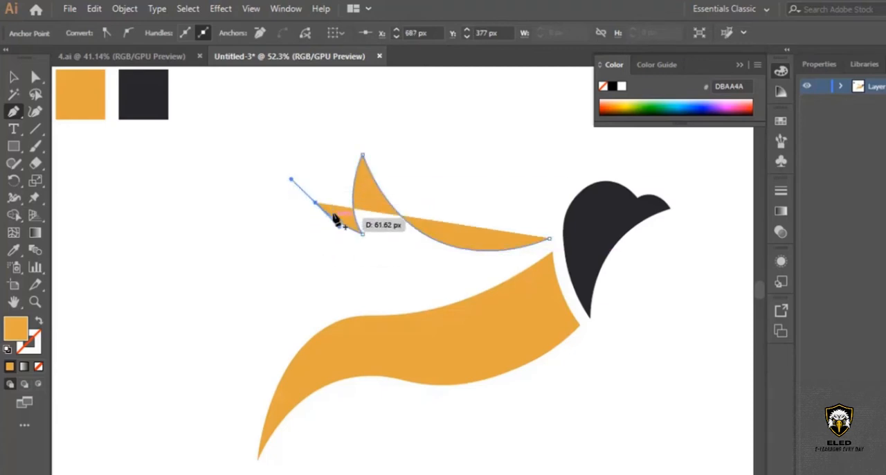
# Add the second notch and lowest feather tip, and close the wing with a curved lower edge that follows the body's top.
pyautogui.moveTo(317, 204); pyautogui.dragTo(434, 285)
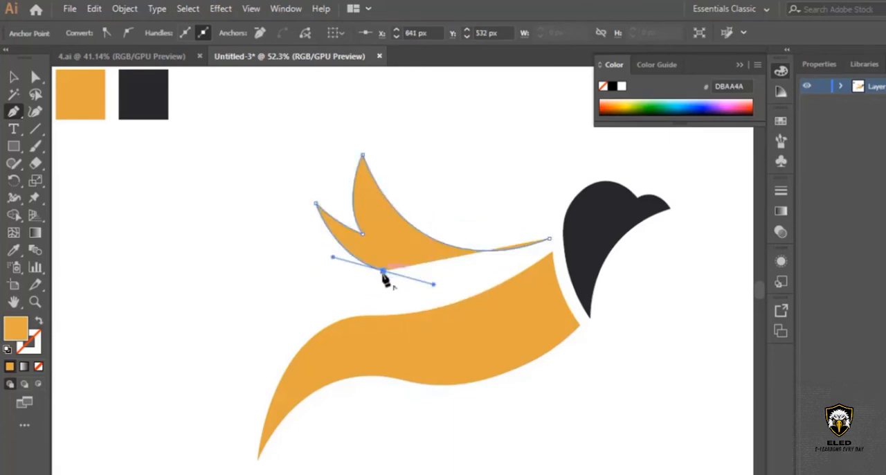
pyautogui.click(383, 272)
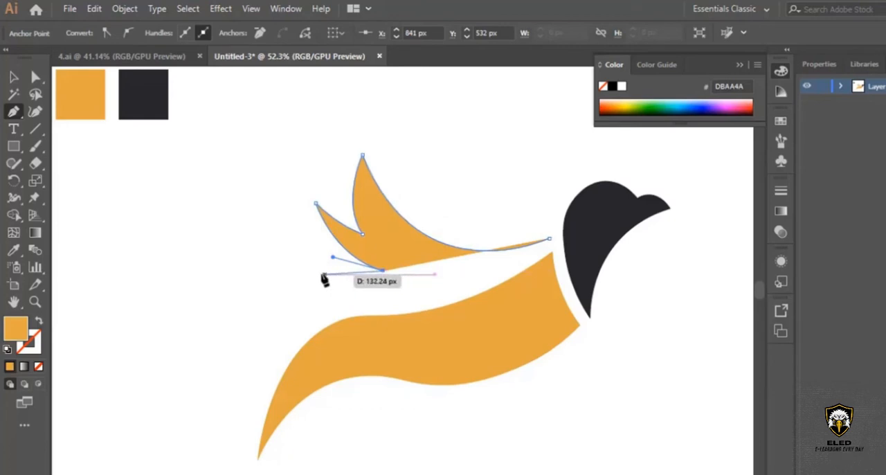
pyautogui.moveTo(308, 275); pyautogui.dragTo(263, 252)
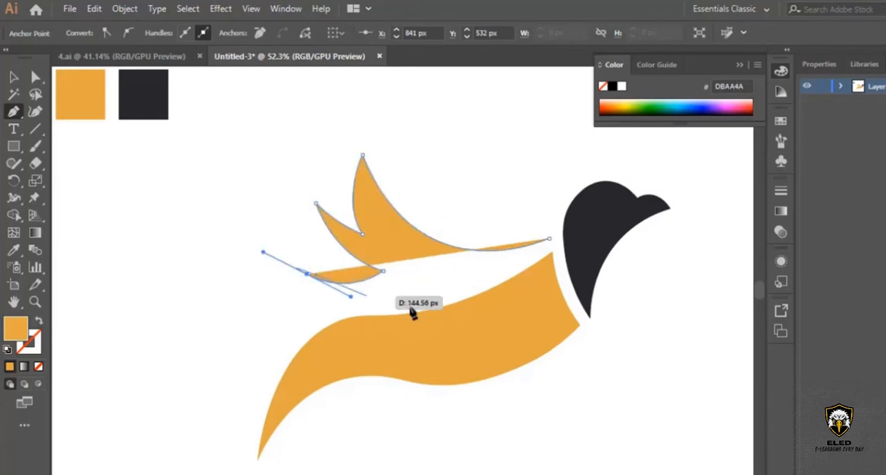
pyautogui.click(308, 275)
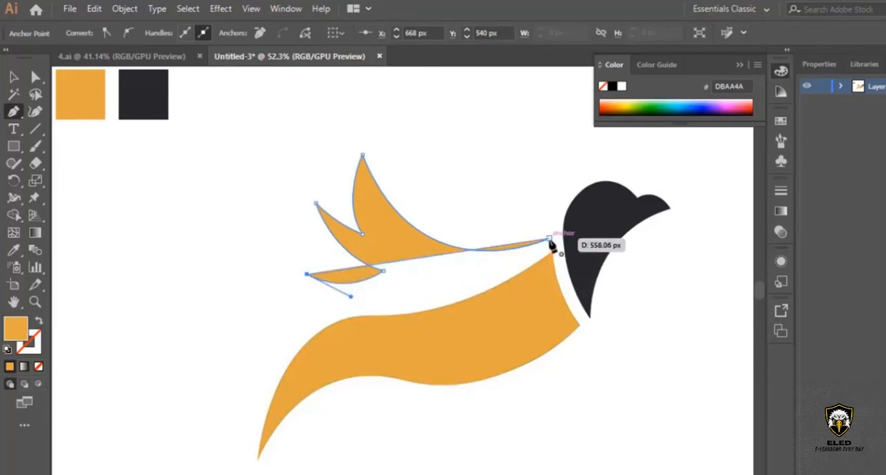
pyautogui.moveTo(549, 239); pyautogui.dragTo(719, 124)
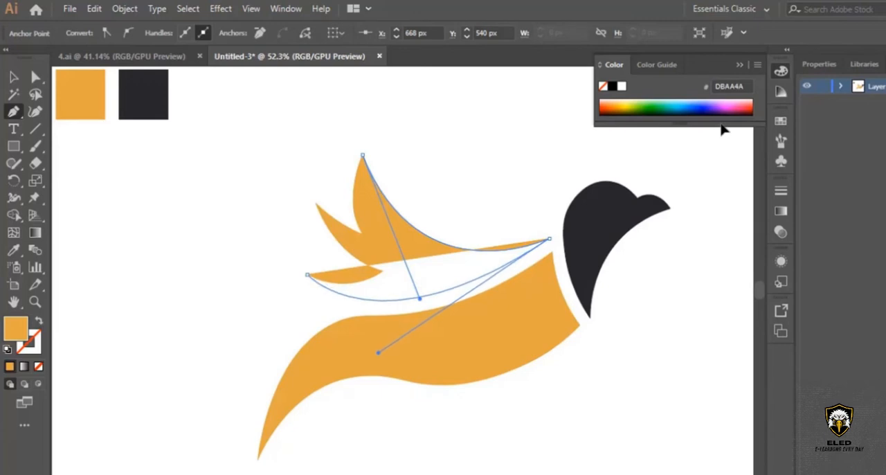
pyautogui.moveTo(688, 149); pyautogui.dragTo(688, 150)
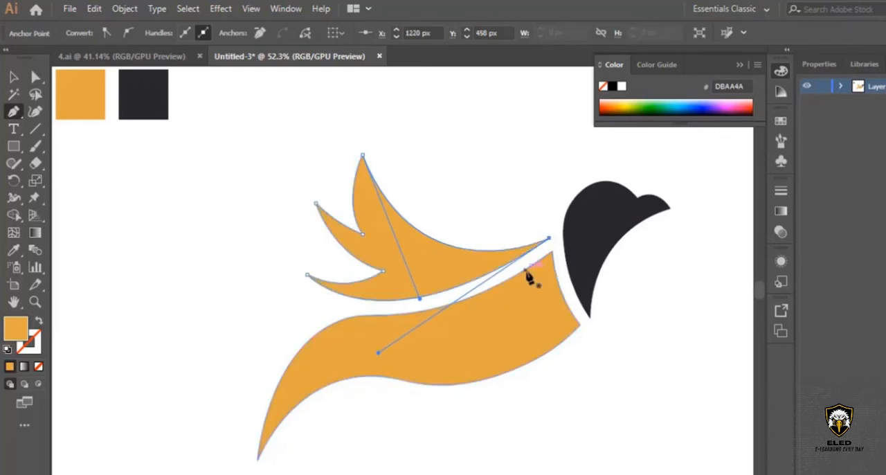
pyautogui.click(14, 77)
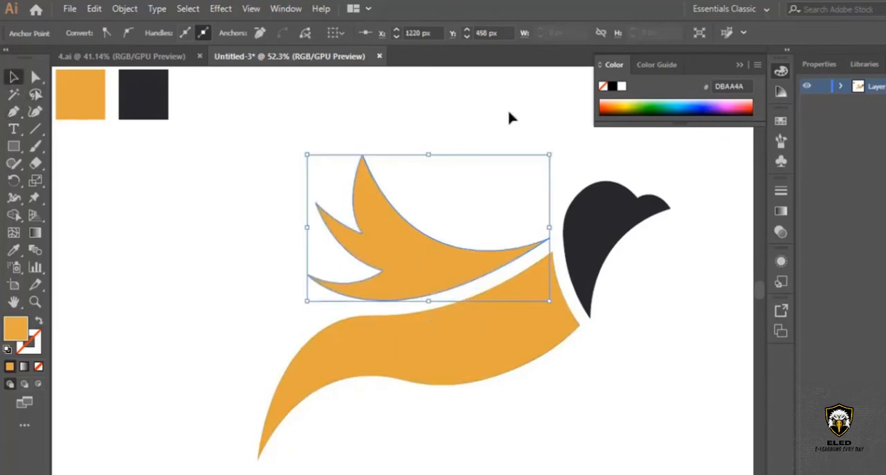
pyautogui.click(508, 110)
# With the Curvature tool, move the wing's upper notch slightly inward and pull the tall feather's left edge inward to slim it.
pyautogui.scroll(-3, 526, 208)
pyautogui.scroll(2, 542, 297)
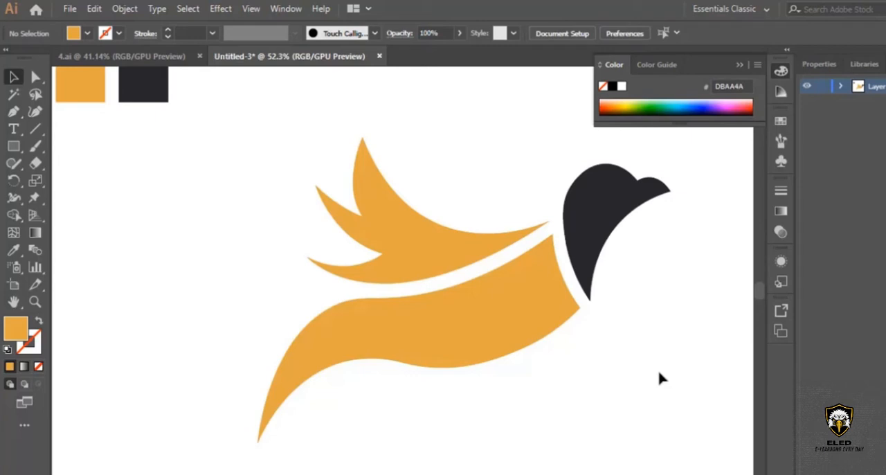
pyautogui.click(386, 217)
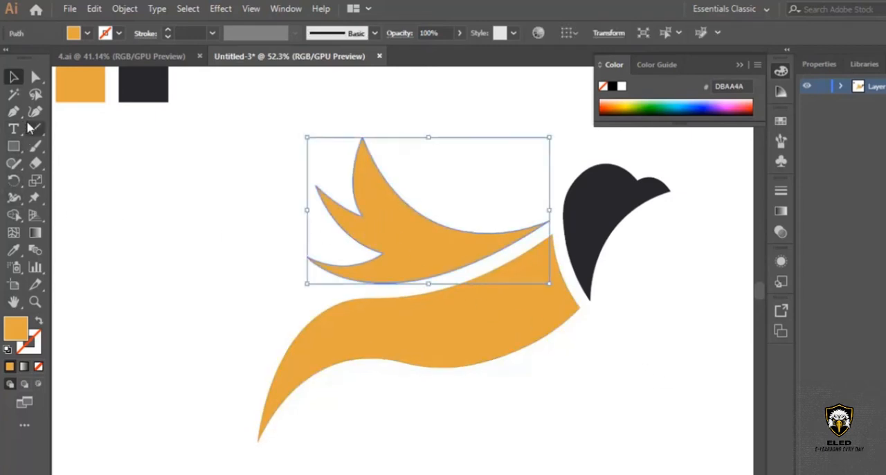
pyautogui.click(35, 302)
pyautogui.click(389, 225)
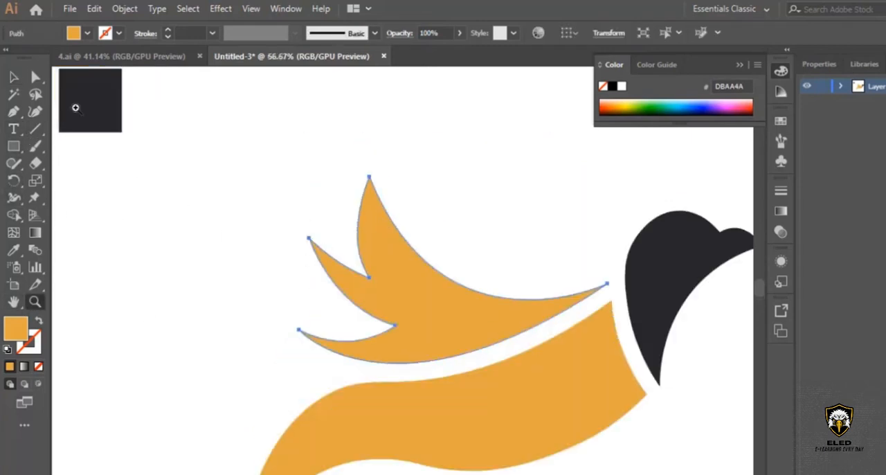
pyautogui.click(36, 113)
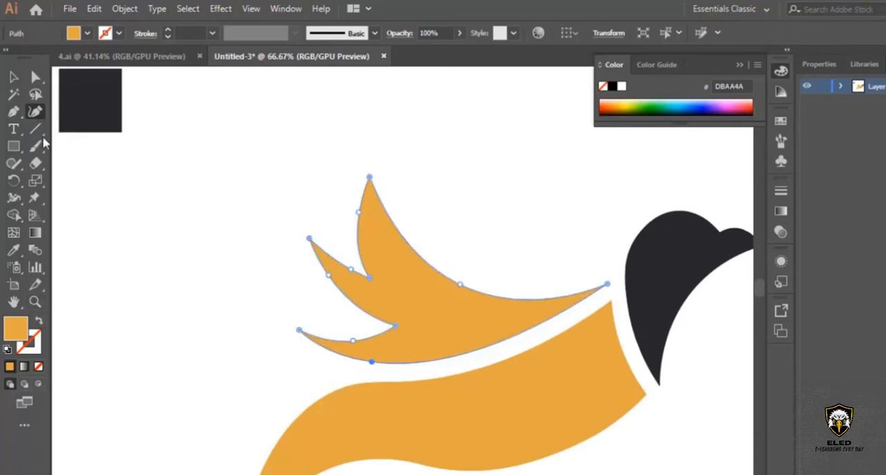
pyautogui.moveTo(370, 275); pyautogui.dragTo(375, 278)
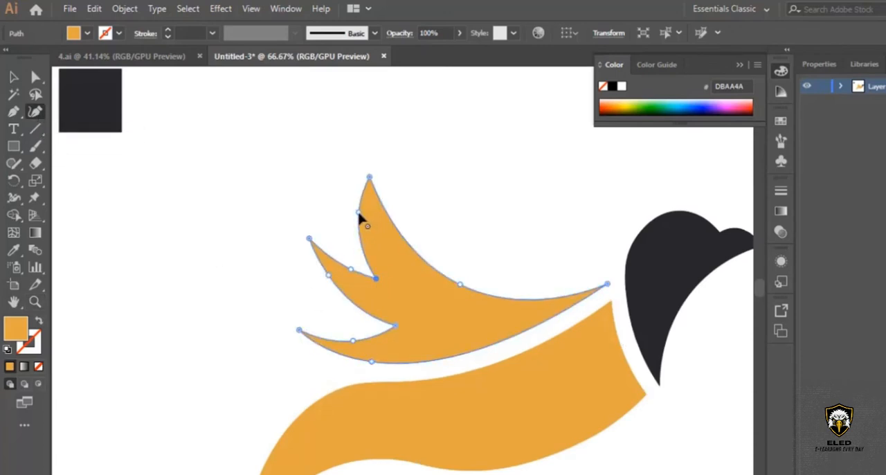
pyautogui.moveTo(359, 216); pyautogui.dragTo(364, 226)
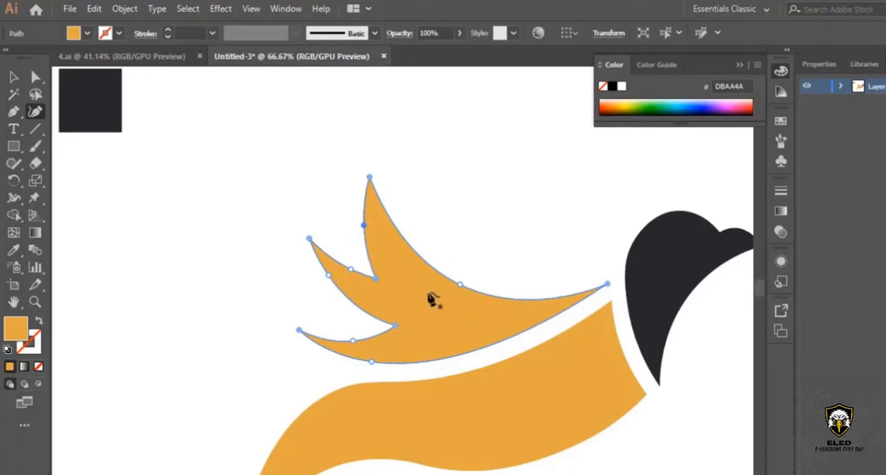
pyautogui.scroll(-2, 368, 296)
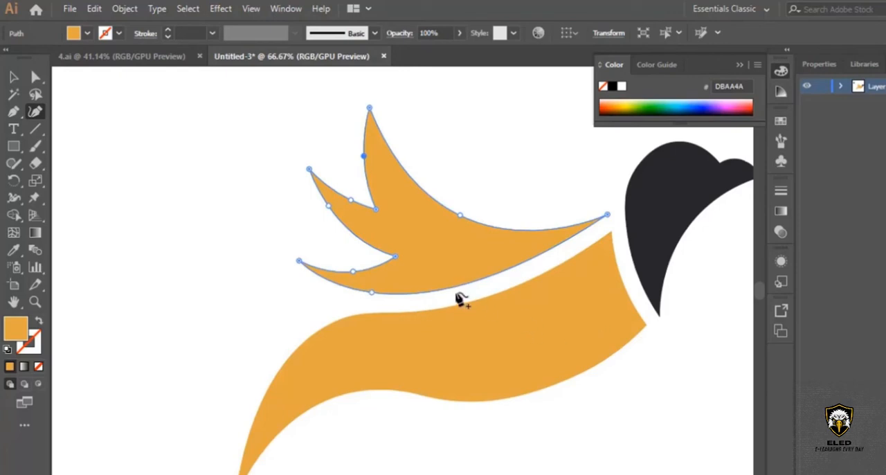
pyautogui.click(13, 77)
pyautogui.click(35, 301)
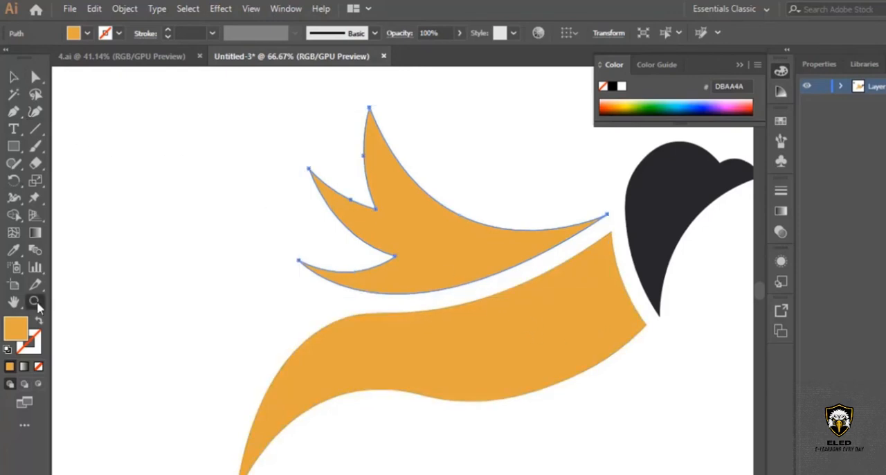
pyautogui.moveTo(658, 214); pyautogui.dragTo(554, 265)
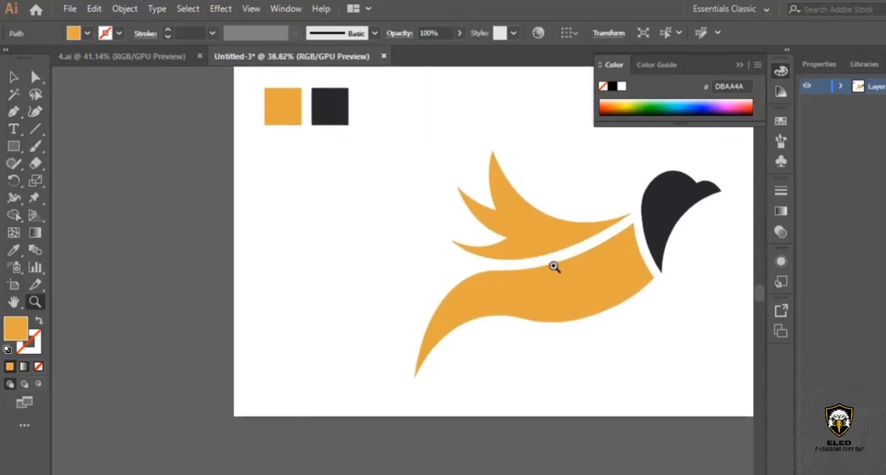
pyautogui.press('v')
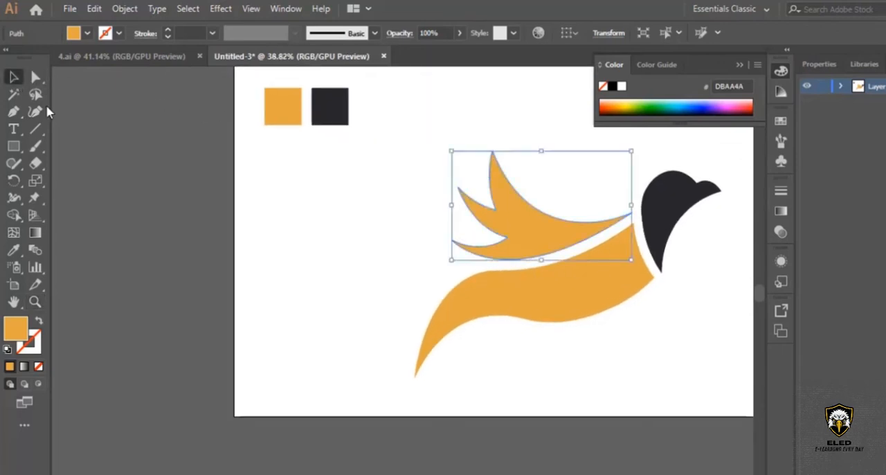
pyautogui.click(631, 340)
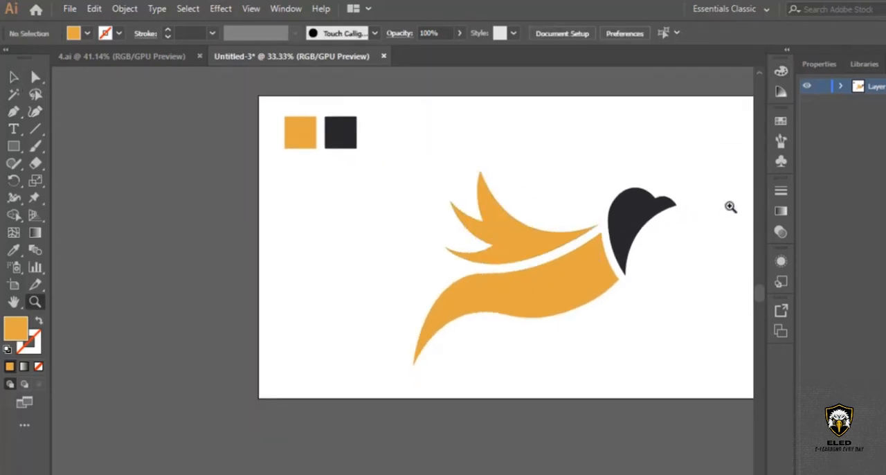
# Scale the whole bird down proportionally to about half its size, move it back toward the artboard's middle and deselect it.
pyautogui.click(729, 205)
pyautogui.hotkey('ctrl', '-')
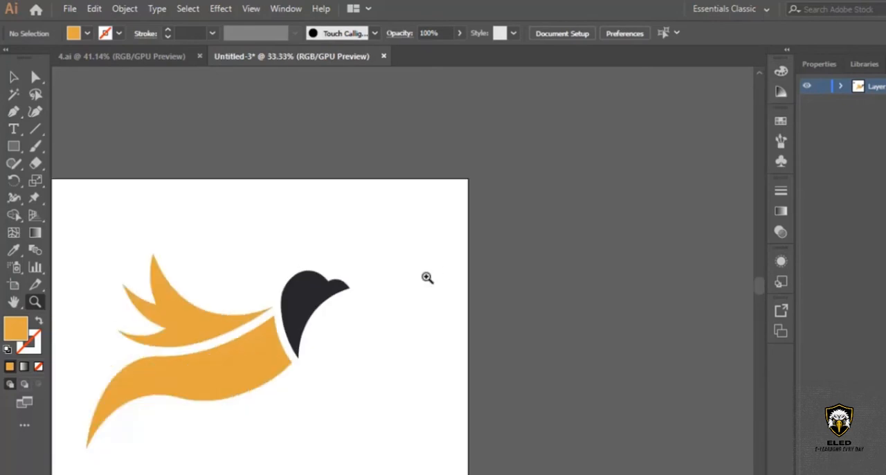
pyautogui.moveTo(71, 401); pyautogui.dragTo(164, 375)
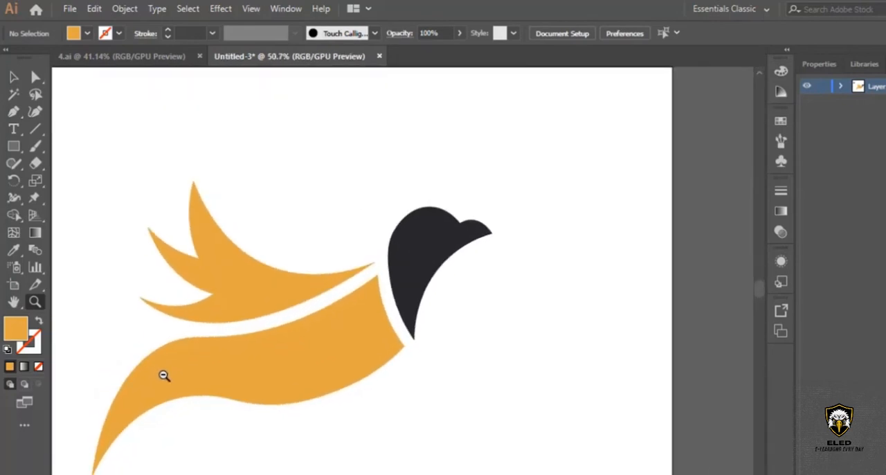
pyautogui.hscroll(-4, 402, 270)
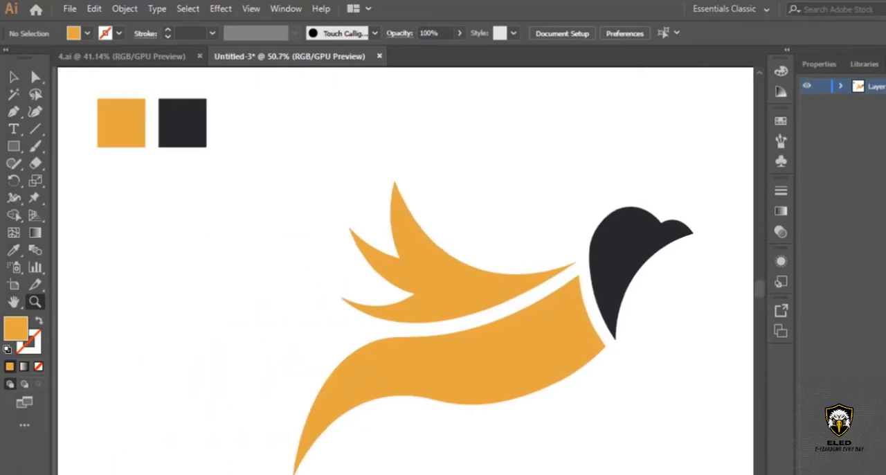
pyautogui.hscroll(1, 402, 270)
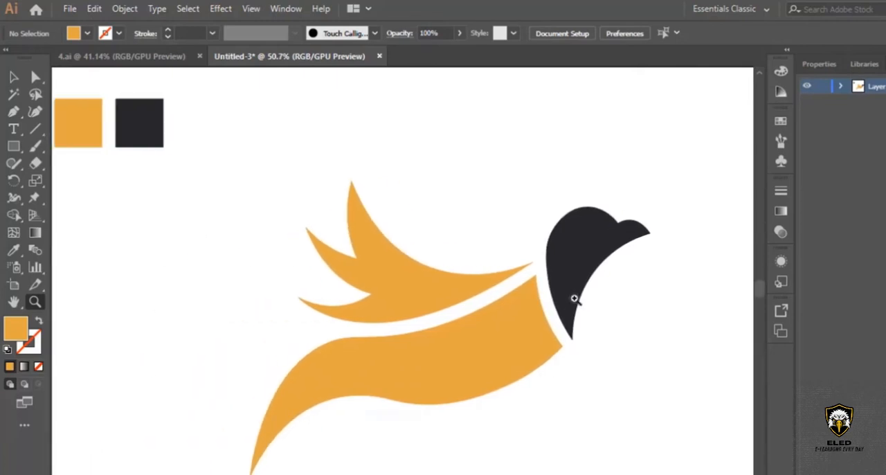
pyautogui.moveTo(575, 298); pyautogui.dragTo(533, 344)
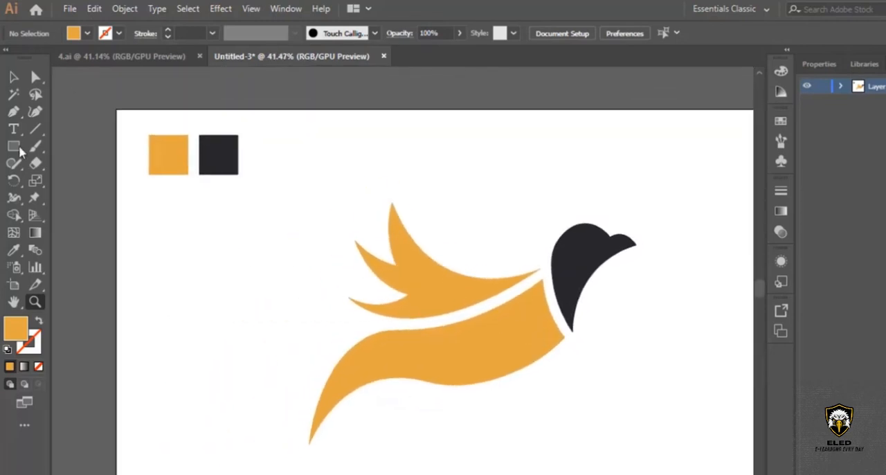
pyautogui.click(14, 77)
pyautogui.moveTo(356, 193); pyautogui.dragTo(600, 426)
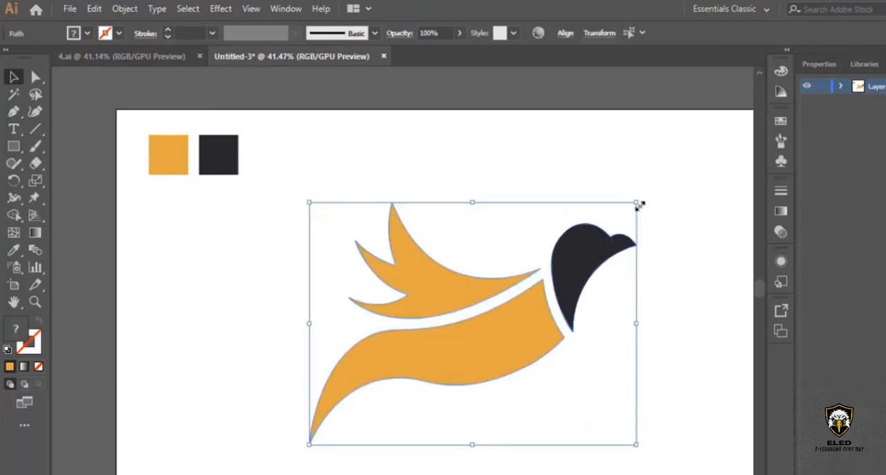
pyautogui.moveTo(639, 205); pyautogui.dragTo(484, 304)
pyautogui.moveTo(454, 349); pyautogui.dragTo(540, 261)
pyautogui.click(624, 322)
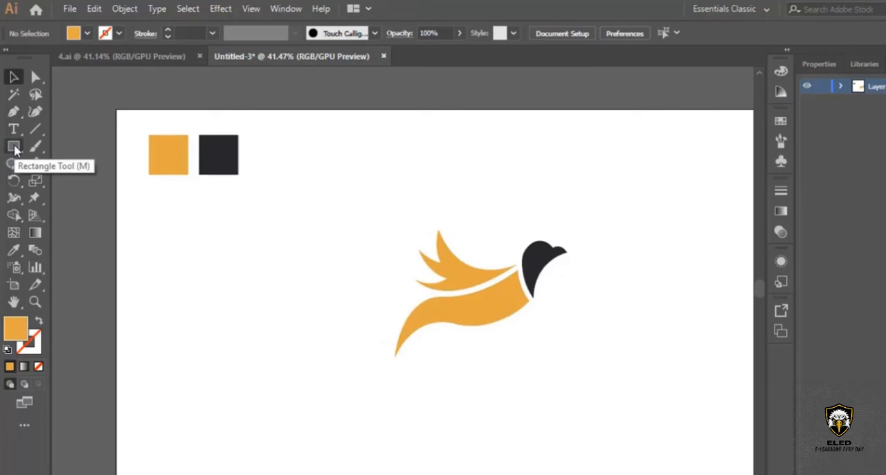
# Draw a circle over the bird with the Ellipse tool, starting above and beside the wing and reaching the head.
pyautogui.moveTo(14, 148); pyautogui.dragTo(91, 183)
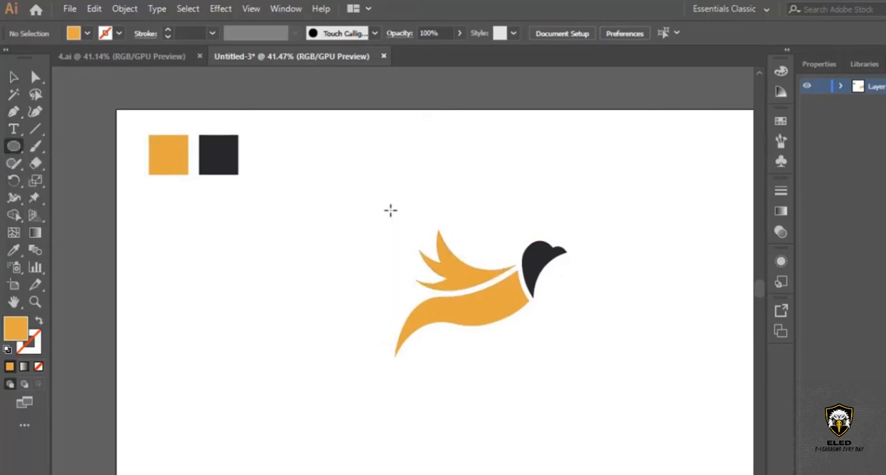
pyautogui.moveTo(384, 207); pyautogui.dragTo(561, 350)
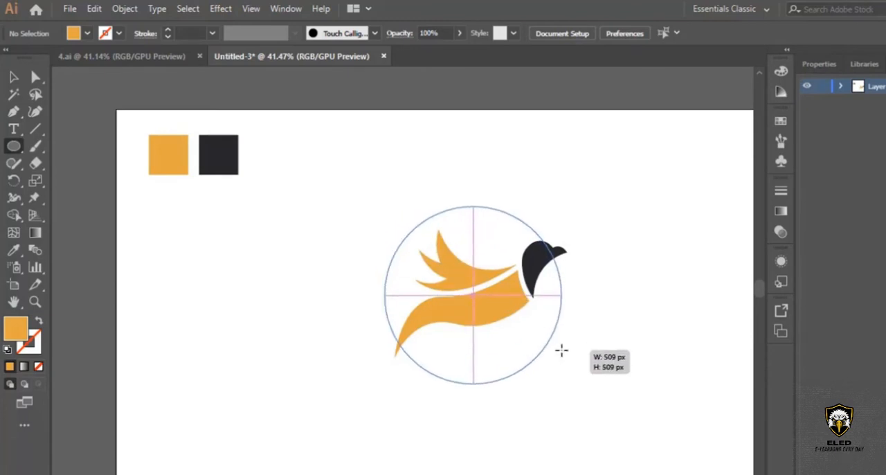
pyautogui.moveTo(561, 350); pyautogui.dragTo(557, 313)
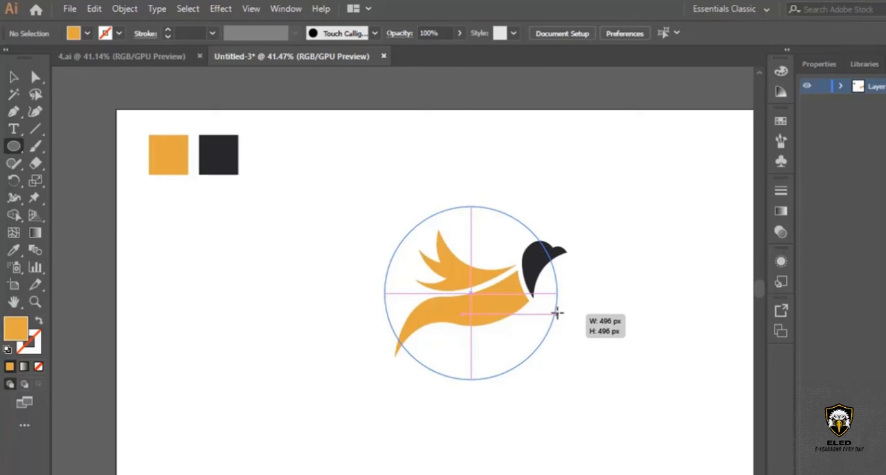
pyautogui.moveTo(557, 313); pyautogui.dragTo(549, 271)
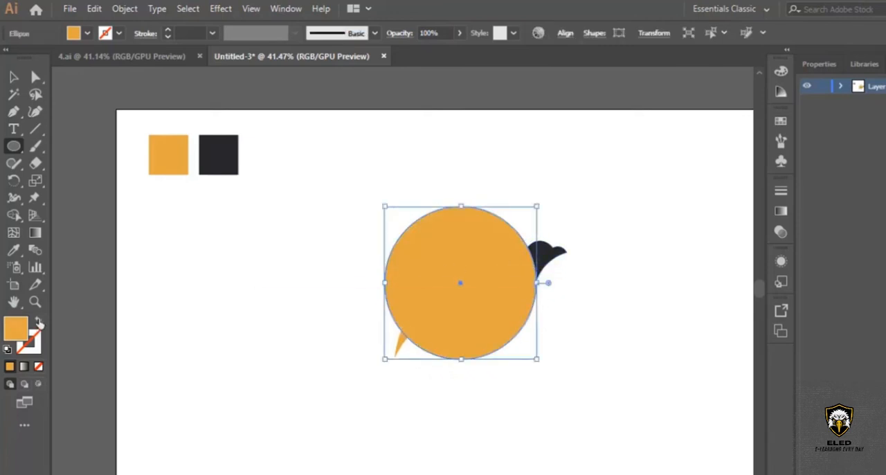
# Swap the circle's fill and stroke so only an orange outline remains, and set its weight to 10 pt.
pyautogui.click(40, 324)
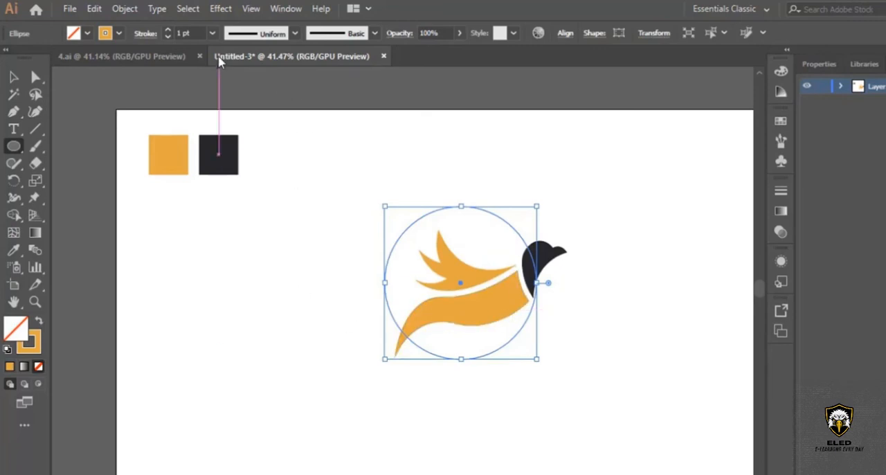
pyautogui.click(212, 33)
pyautogui.click(232, 238)
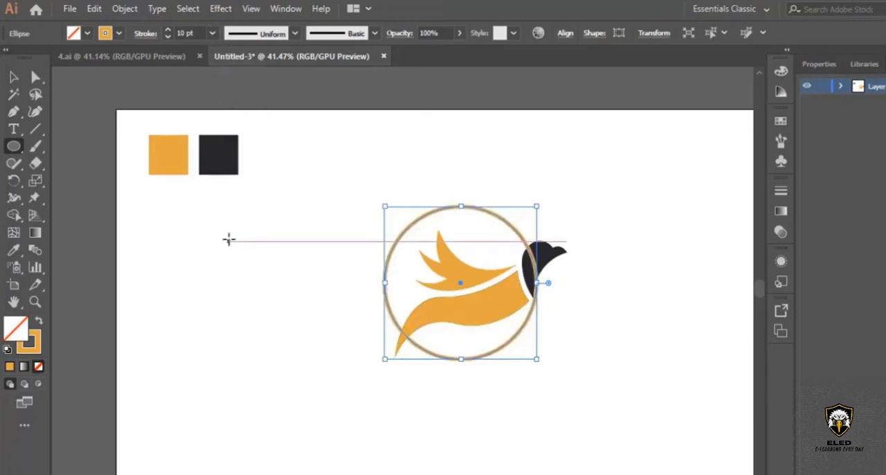
# Shrink the ring and reposition it so its top meets the tall feather's tip and its edge crosses the head.
pyautogui.click(14, 77)
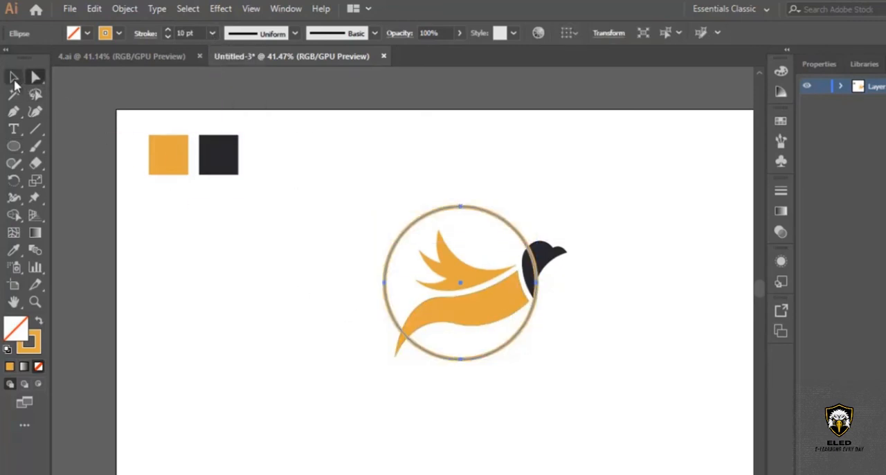
pyautogui.click(250, 297)
pyautogui.moveTo(499, 218); pyautogui.dragTo(517, 238)
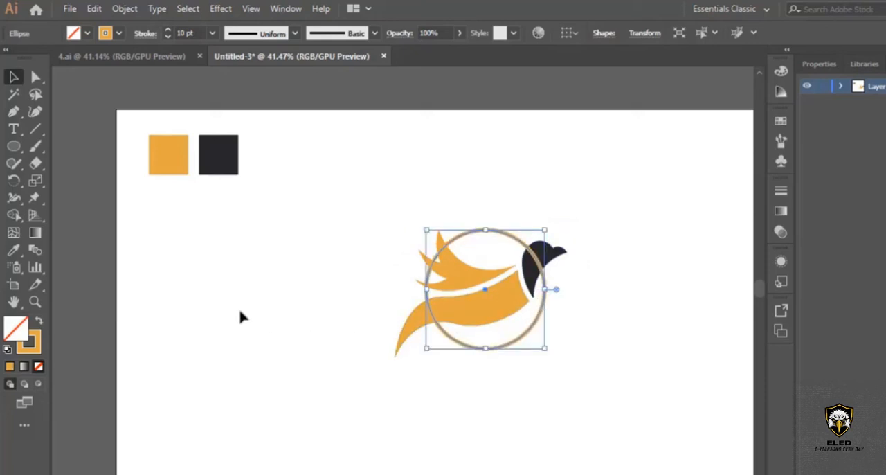
# Thicken the ring's stroke to 16 pt.
pyautogui.click(35, 301)
pyautogui.click(498, 284)
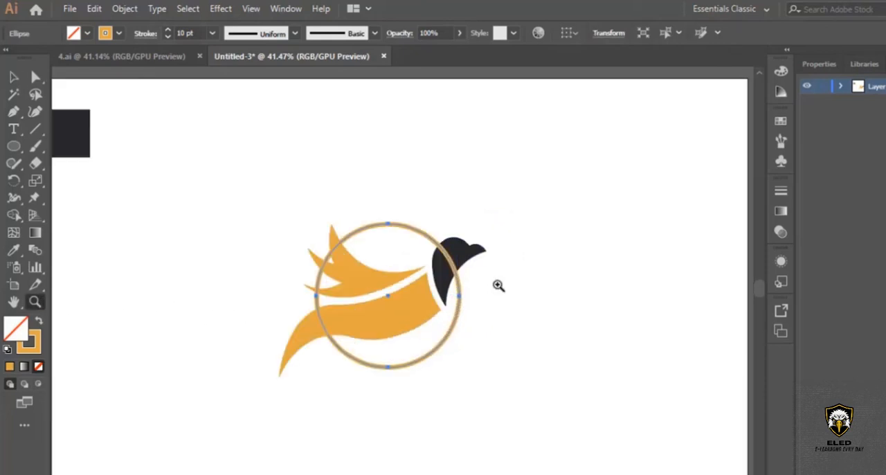
pyautogui.click(383, 299)
pyautogui.click(393, 298)
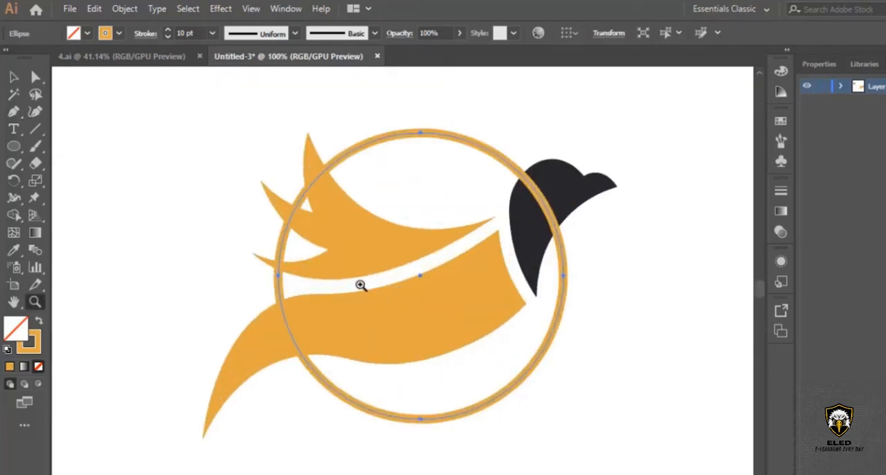
pyautogui.click(212, 33)
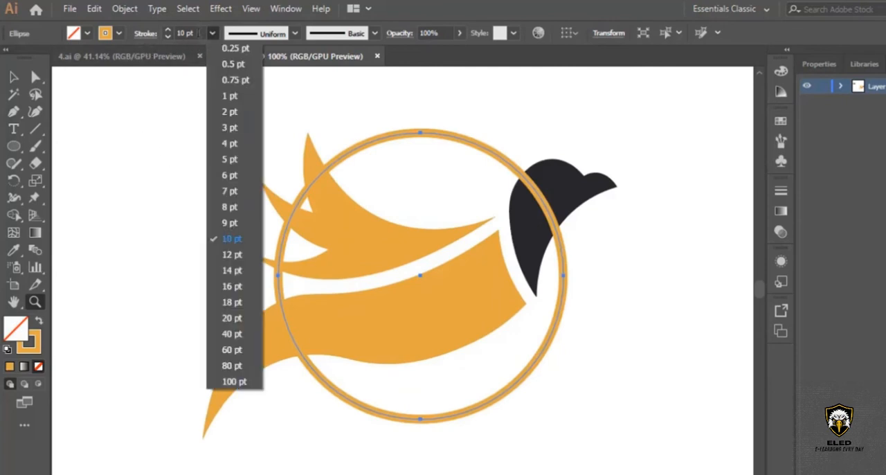
pyautogui.click(232, 286)
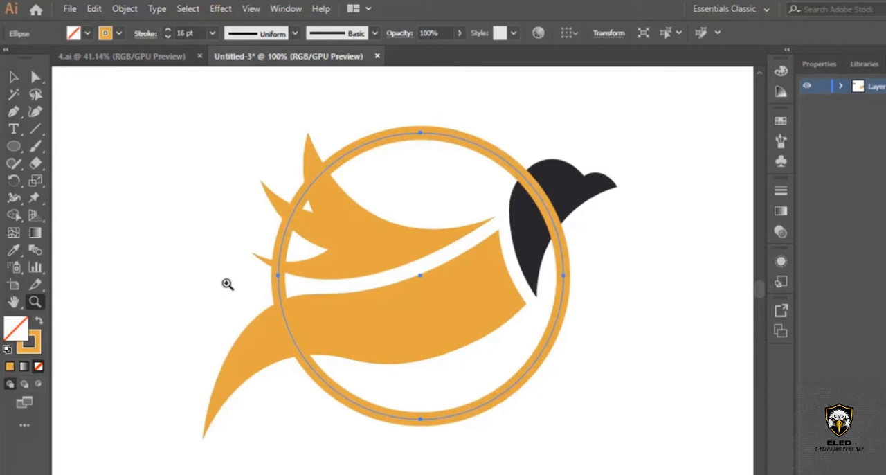
# Cut the ring with the Scissors tool just above the head and below the beak, and delete the segment crossing the head.
pyautogui.click(14, 77)
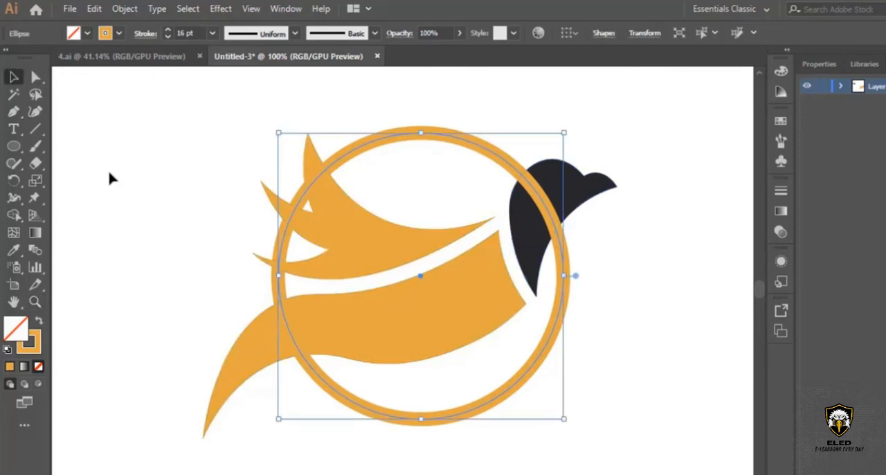
pyautogui.click(32, 166)
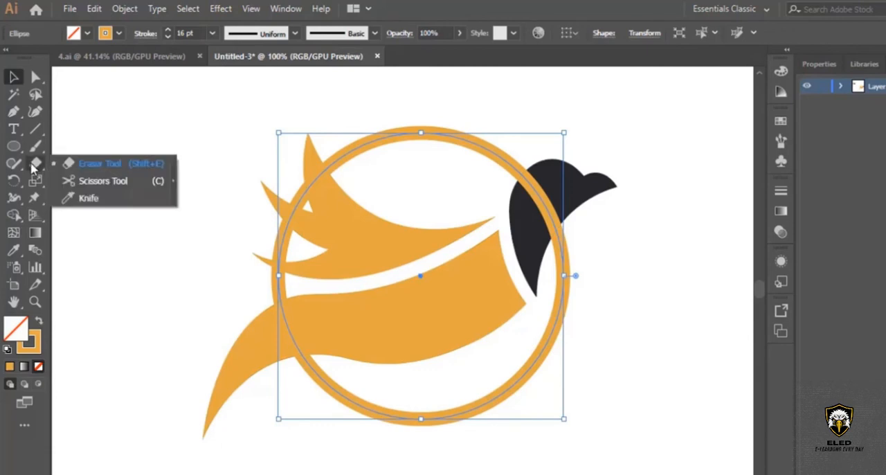
pyautogui.click(94, 184)
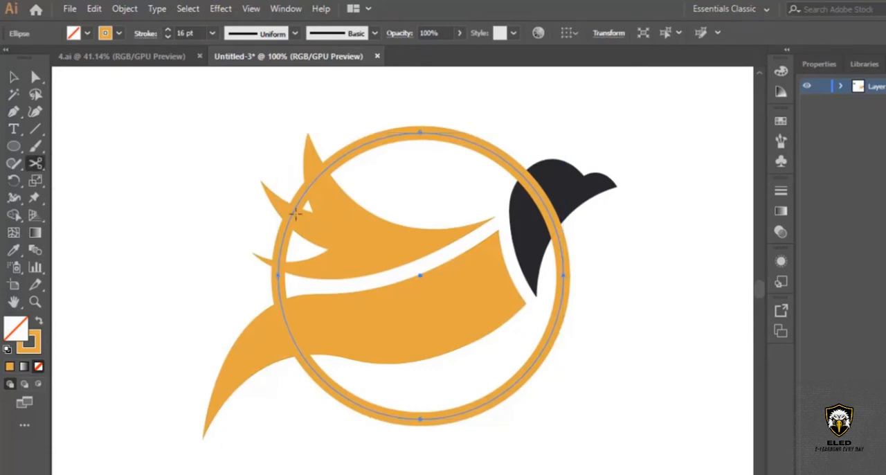
pyautogui.click(561, 247)
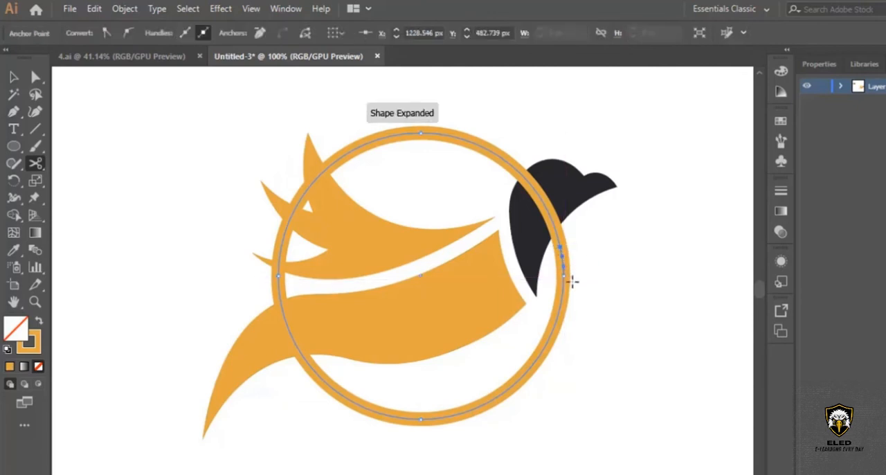
pyautogui.click(508, 164)
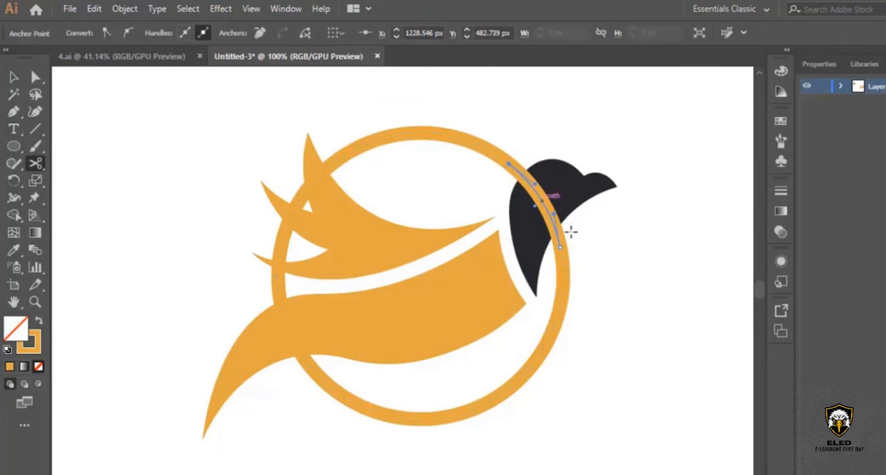
pyautogui.press('Delete')
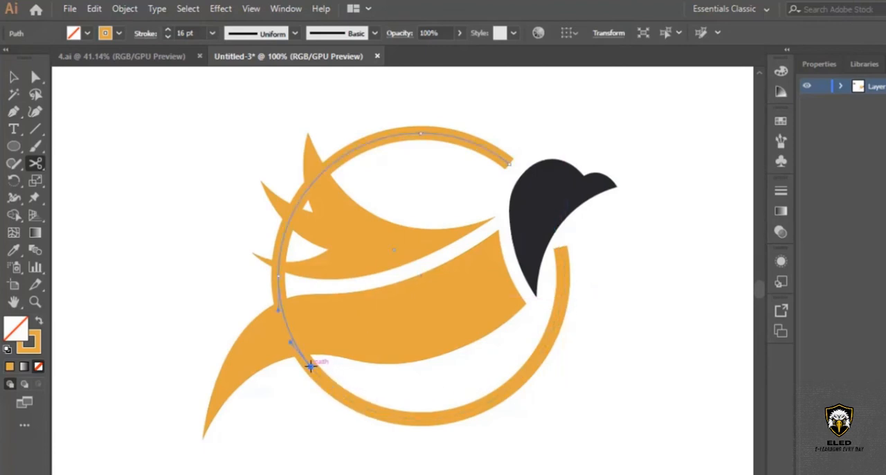
# Cut the ring below the body and beside the tall feather, and delete the segment crossing the wing and tail.
pyautogui.click(311, 365)
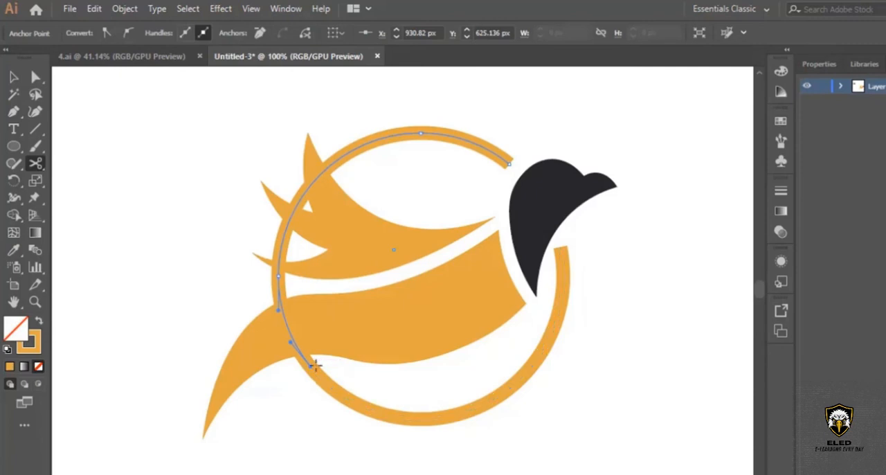
pyautogui.click(336, 159)
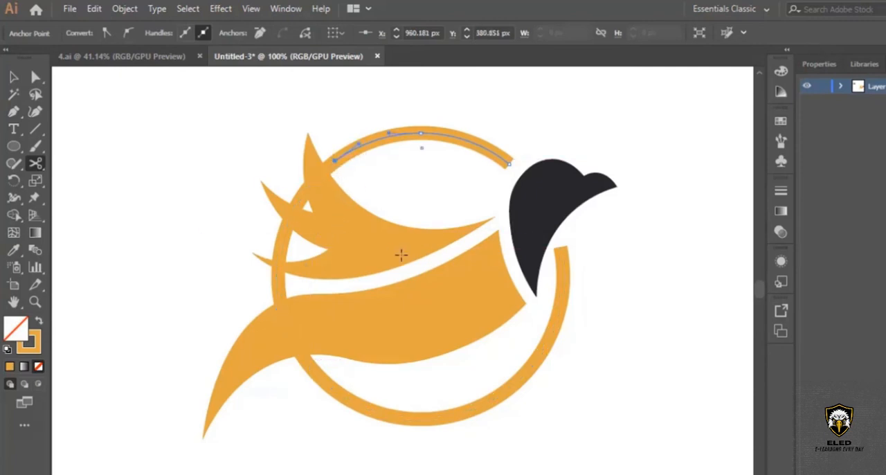
pyautogui.click(13, 77)
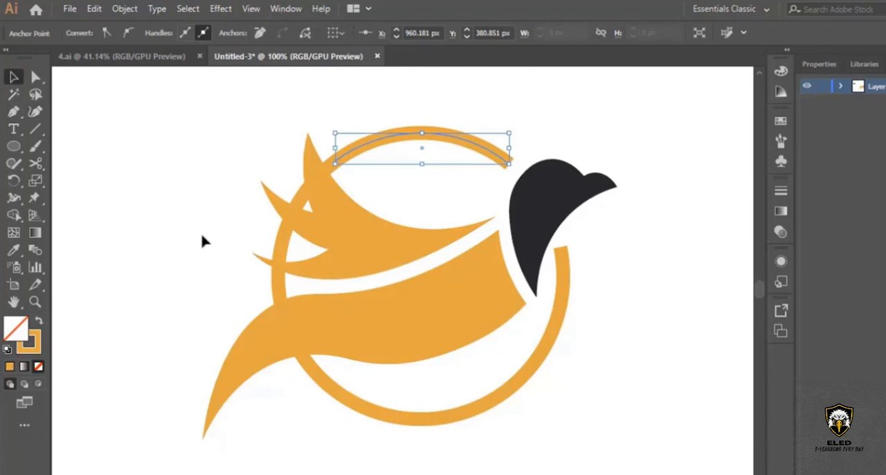
pyautogui.click(277, 291)
pyautogui.press('Delete')
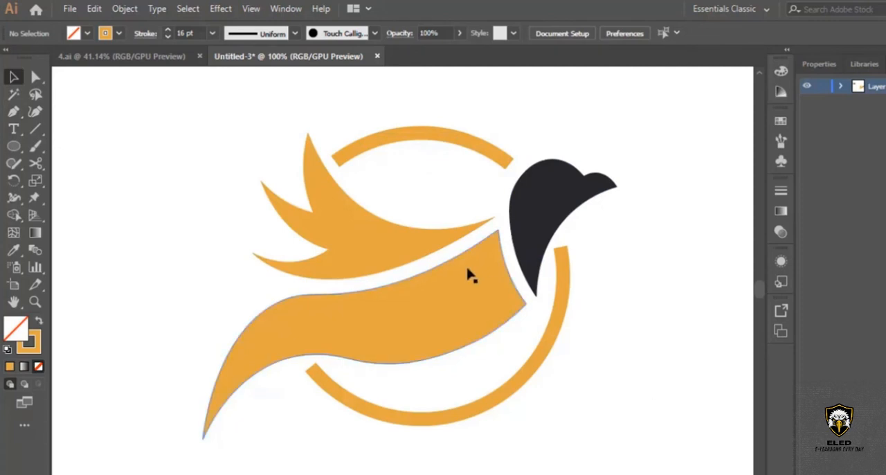
# Select the lower ring arc and give its stroke round caps.
pyautogui.scroll(-1, 466, 273)
pyautogui.click(36, 300)
pyautogui.moveTo(593, 192); pyautogui.dragTo(475, 236)
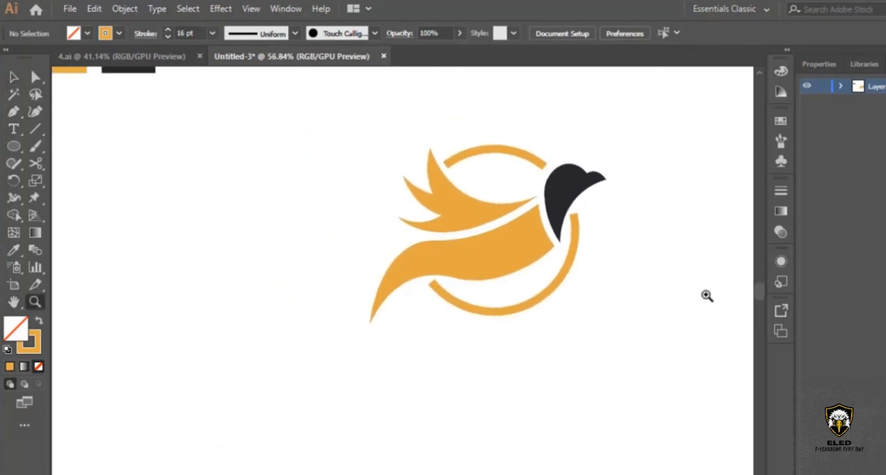
pyautogui.moveTo(596, 248); pyautogui.dragTo(612, 239)
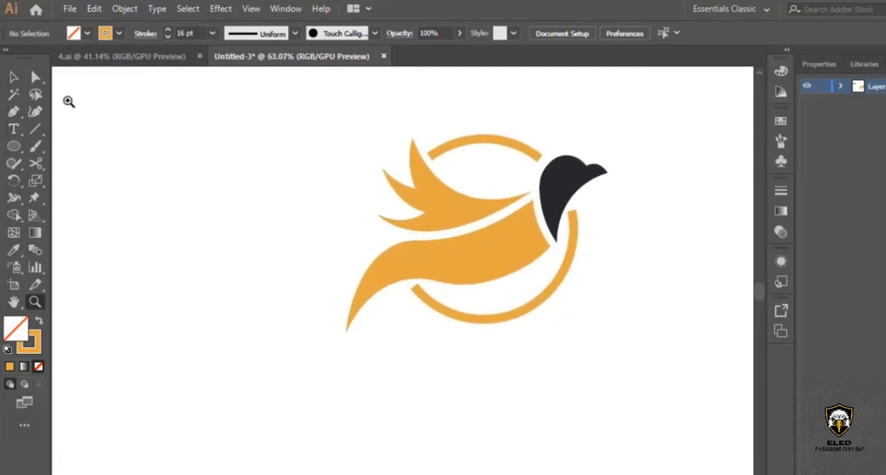
pyautogui.click(13, 76)
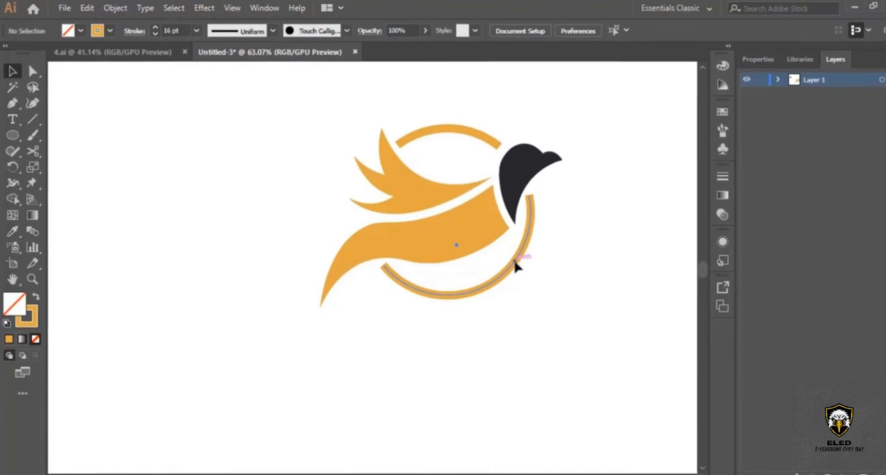
pyautogui.click(516, 266)
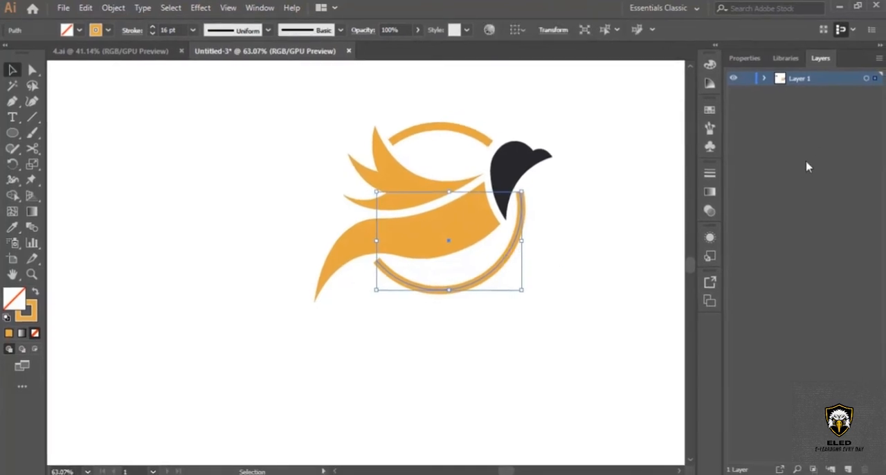
pyautogui.click(757, 64)
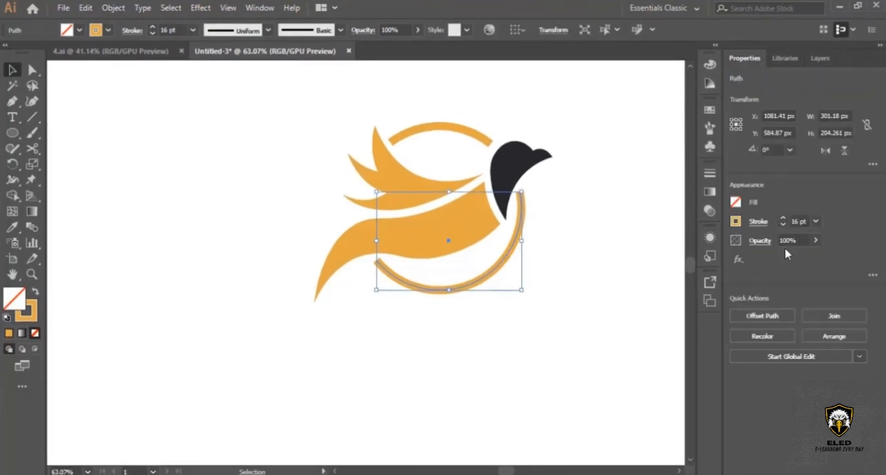
pyautogui.click(759, 222)
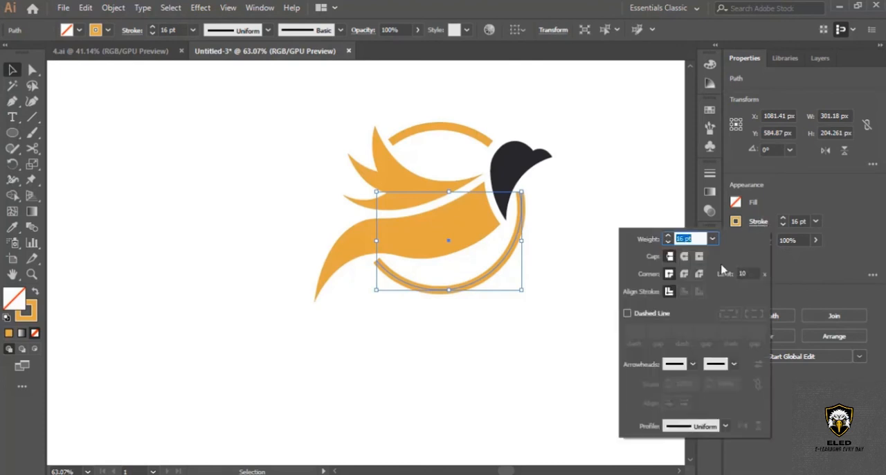
pyautogui.click(684, 256)
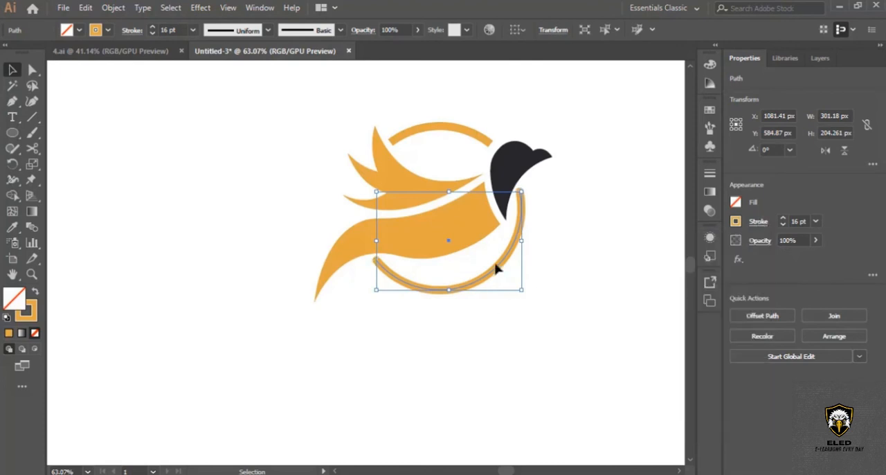
# Give the upper ring arc's stroke round caps to match the lower arc.
pyautogui.click(627, 287)
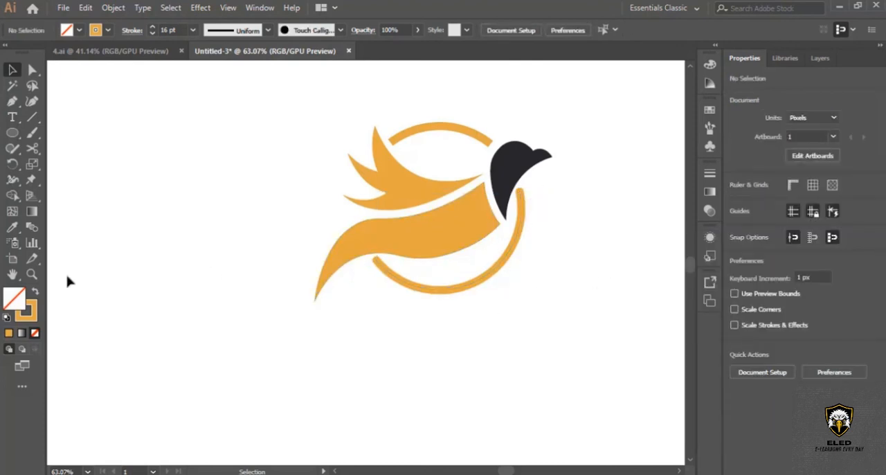
pyautogui.click(34, 273)
pyautogui.click(416, 250)
pyautogui.click(379, 286)
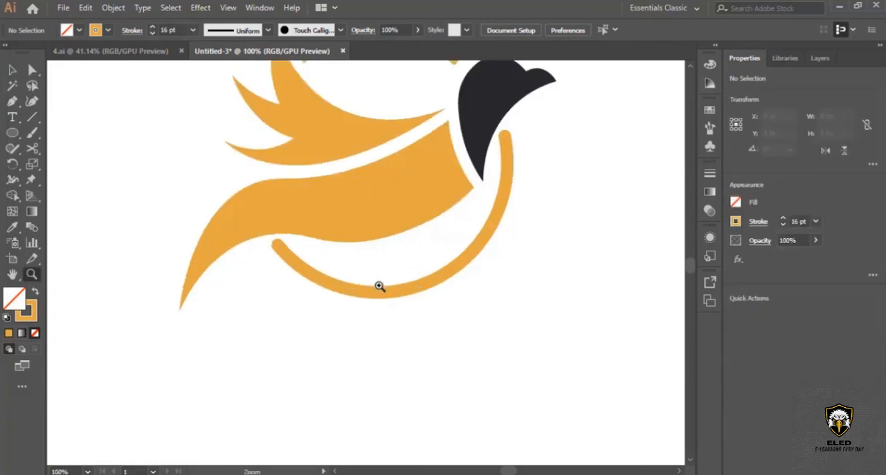
pyautogui.click(349, 252)
pyautogui.scroll(2, 374, 258)
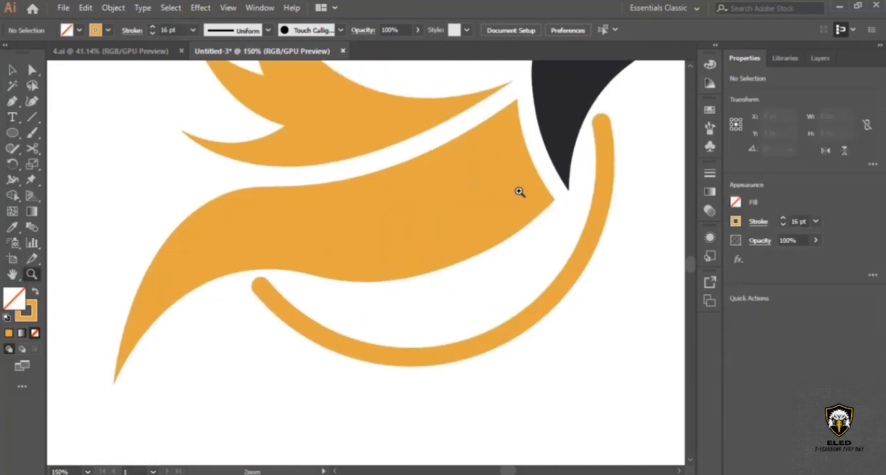
pyautogui.scroll(5, 519, 192)
pyautogui.click(11, 69)
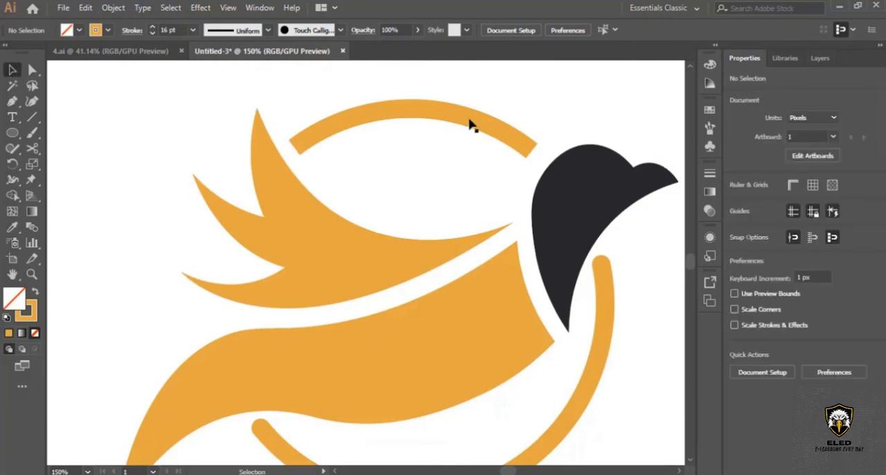
pyautogui.click(467, 122)
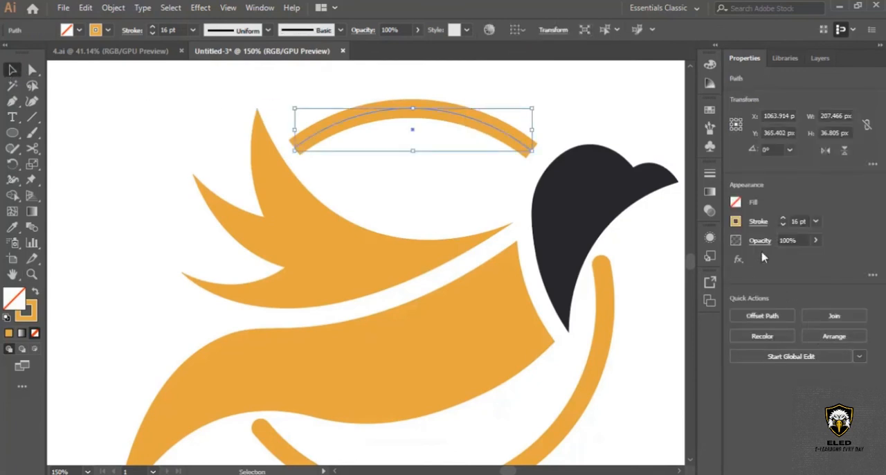
pyautogui.click(758, 221)
pyautogui.click(684, 256)
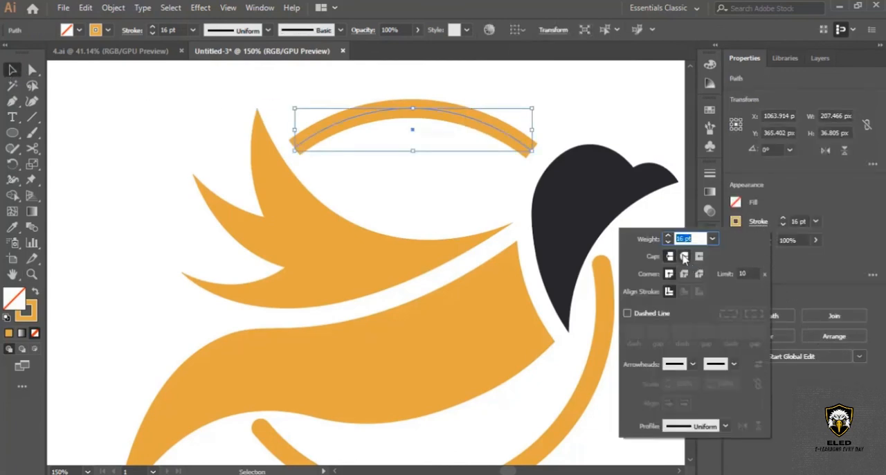
pyautogui.click(573, 111)
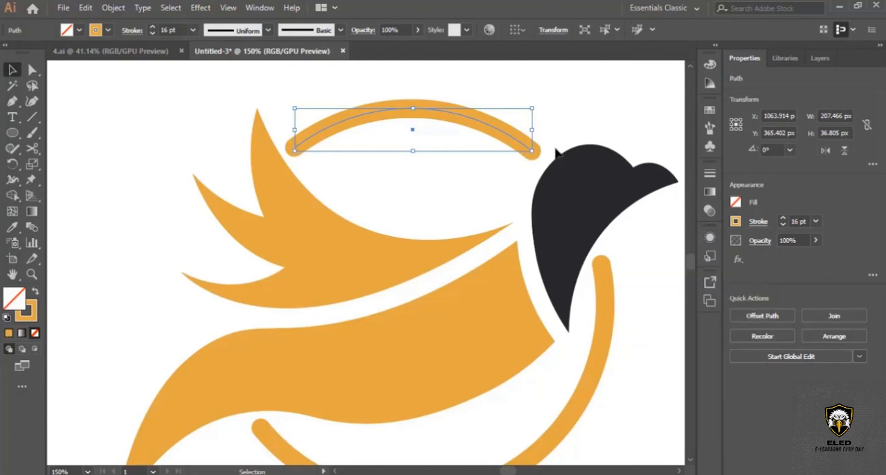
pyautogui.click(493, 195)
# Add the point text "BIRD LOGO" in the empty space below the ring.
pyautogui.scroll(-2, 488, 203)
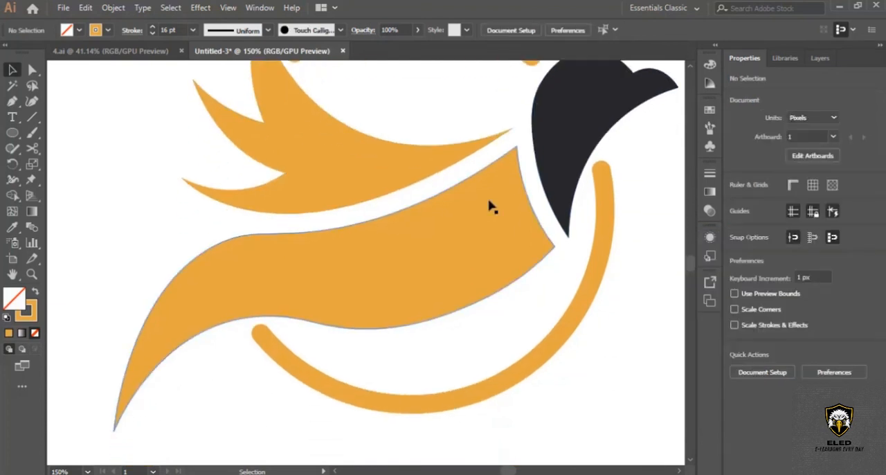
pyautogui.scroll(-1, 490, 203)
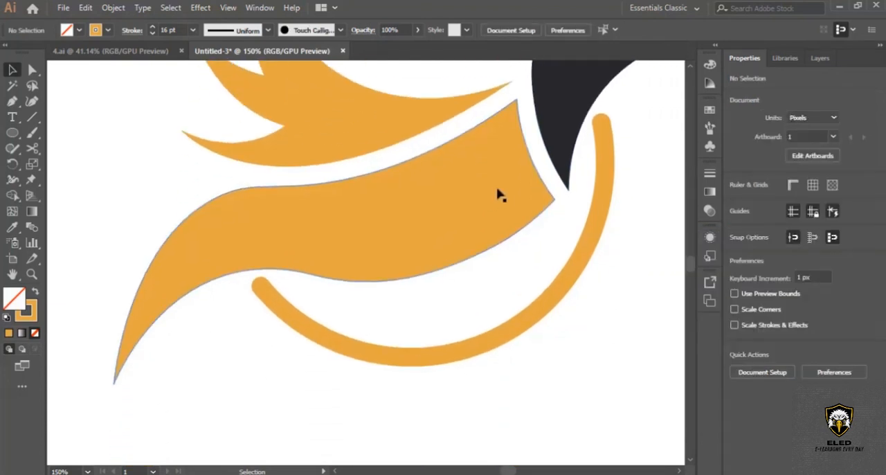
pyautogui.hotkey('ctrl', '-')
pyautogui.hotkey('ctrl', '-')
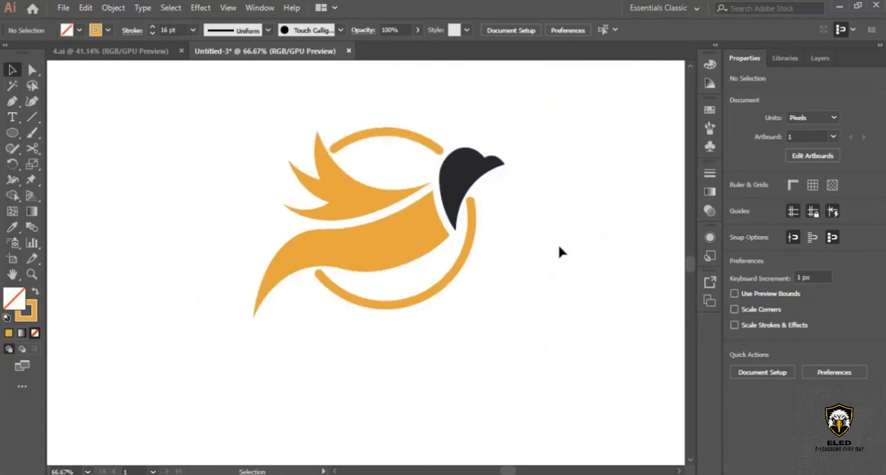
pyautogui.scroll(-1, 560, 252)
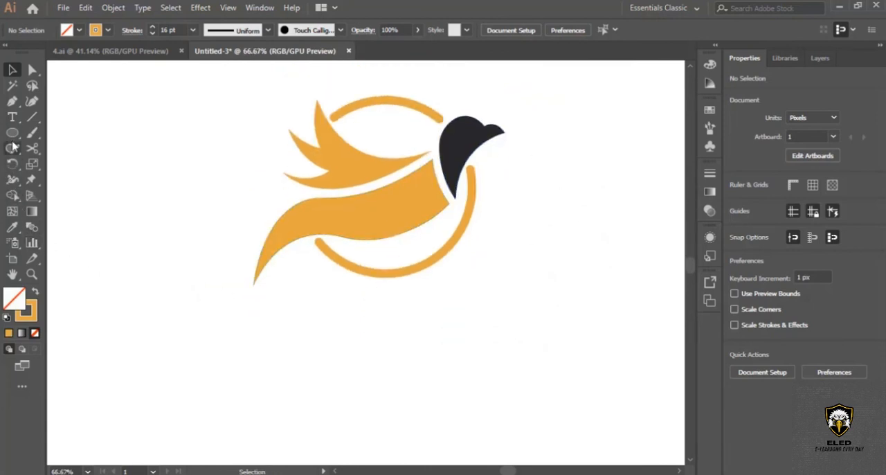
pyautogui.click(12, 117)
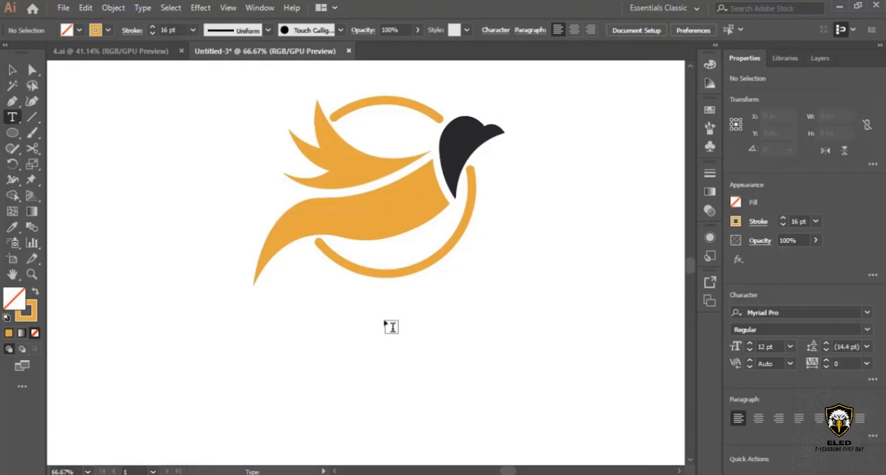
pyautogui.click(386, 322)
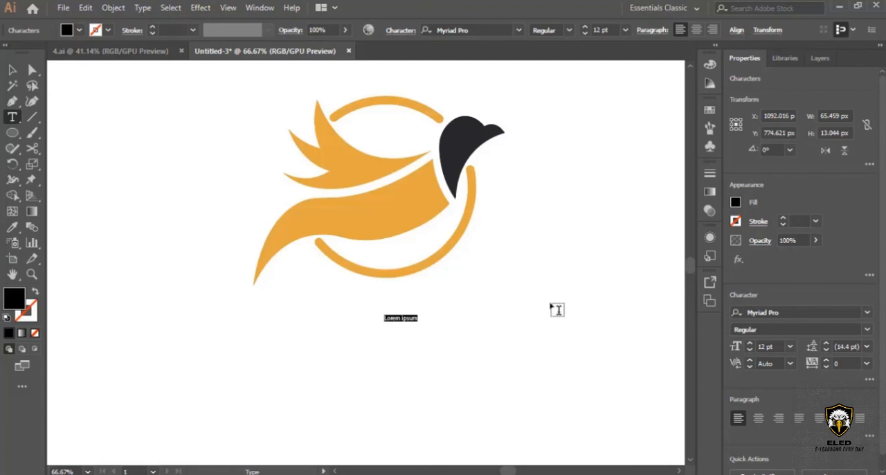
pyautogui.press('BackSpace')
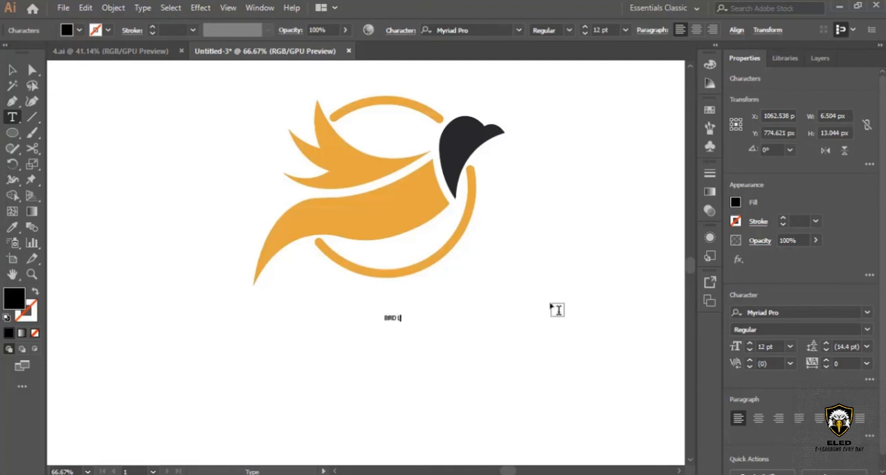
# Set the BIRD LOGO text to 60 pt in the Oswald Regular font.
pyautogui.hotkey('ctrl', 'a')
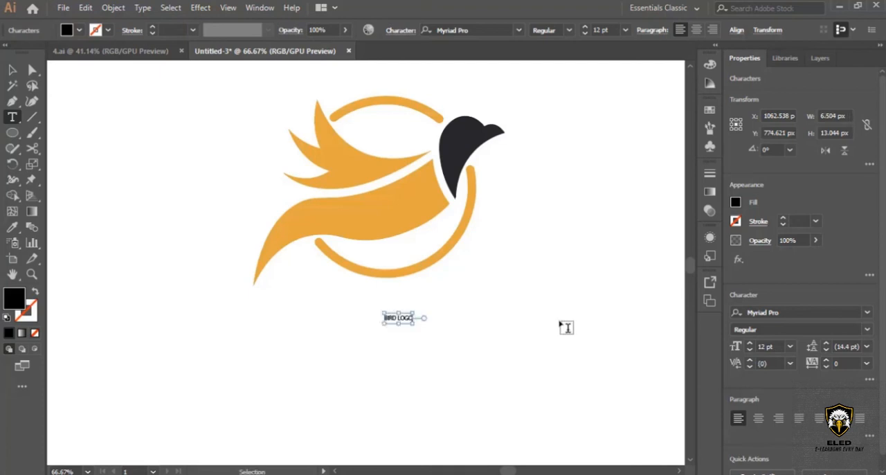
pyautogui.click(625, 30)
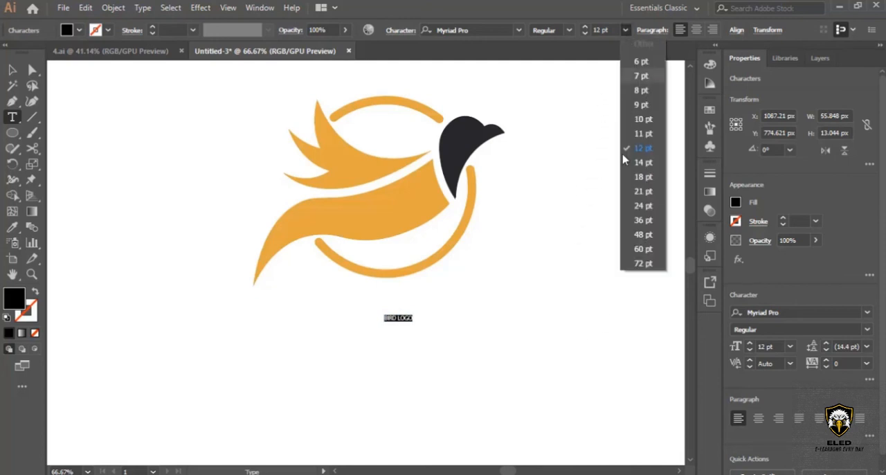
pyautogui.click(645, 250)
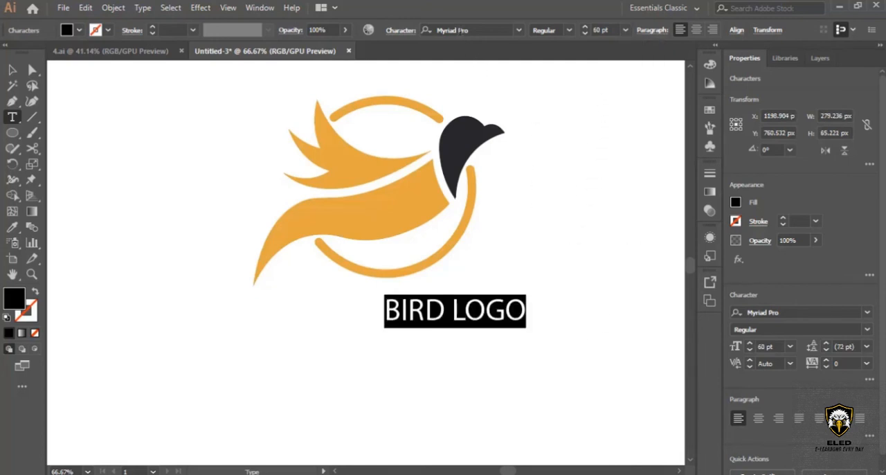
pyautogui.click(503, 31)
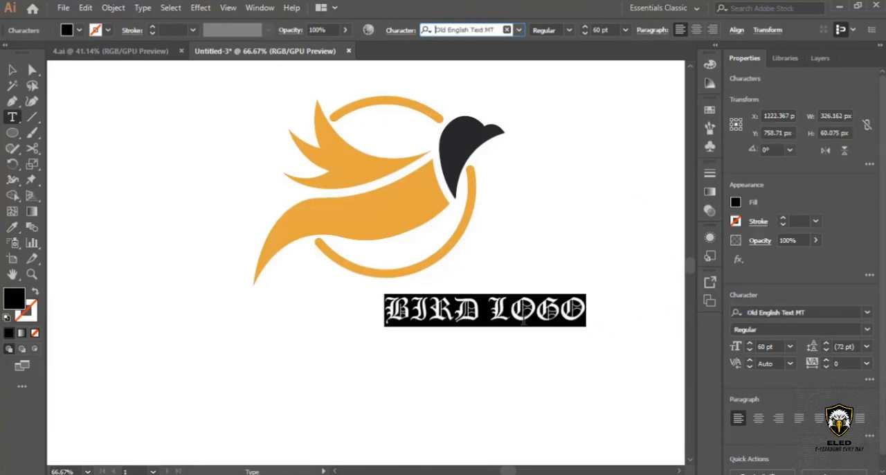
pyautogui.press('Down')
pyautogui.press('Down')
pyautogui.press('Down')
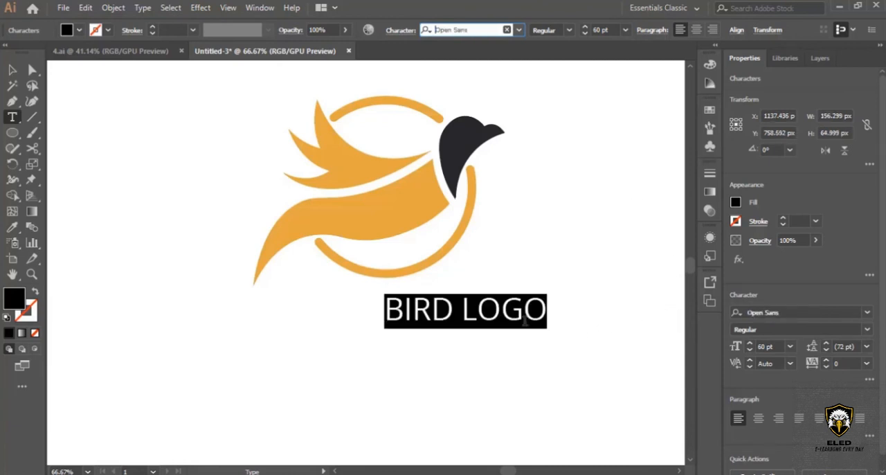
pyautogui.click(12, 70)
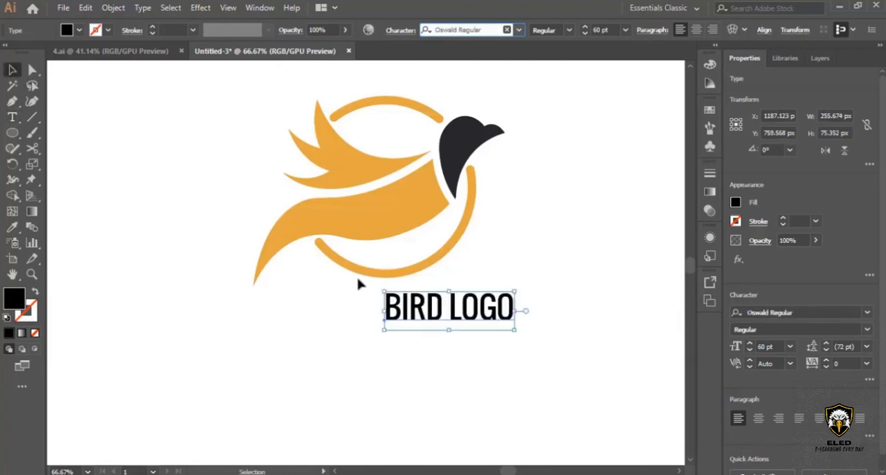
# Move the BIRD LOGO text left and slightly down so it sits roughly centred under the ring.
pyautogui.click(558, 350)
pyautogui.moveTo(494, 317); pyautogui.dragTo(438, 329)
pyautogui.click(554, 330)
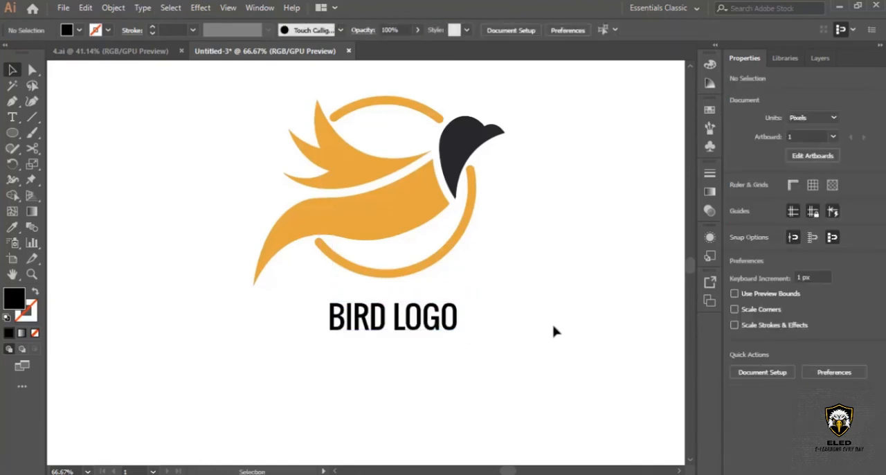
# Recolour the BIRD LOGO text with the dark fill sampled from the bird's head using the Eyedropper.
pyautogui.scroll(1, 556, 330)
pyautogui.click(438, 356)
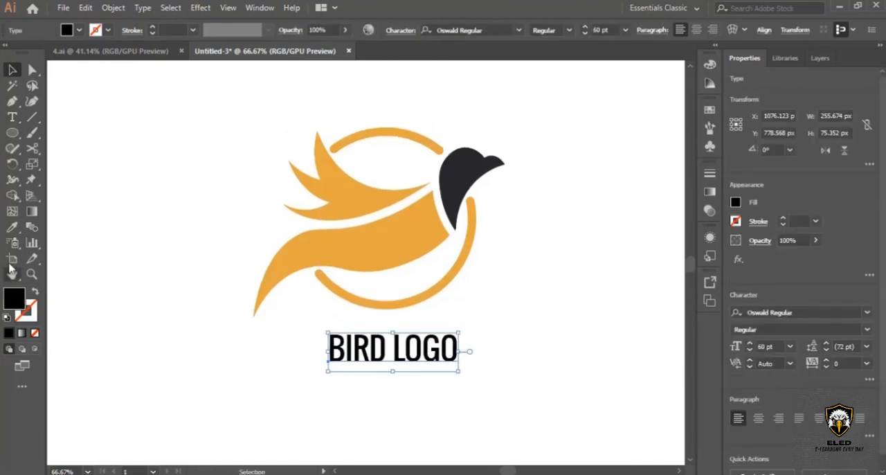
pyautogui.click(13, 229)
pyautogui.click(450, 207)
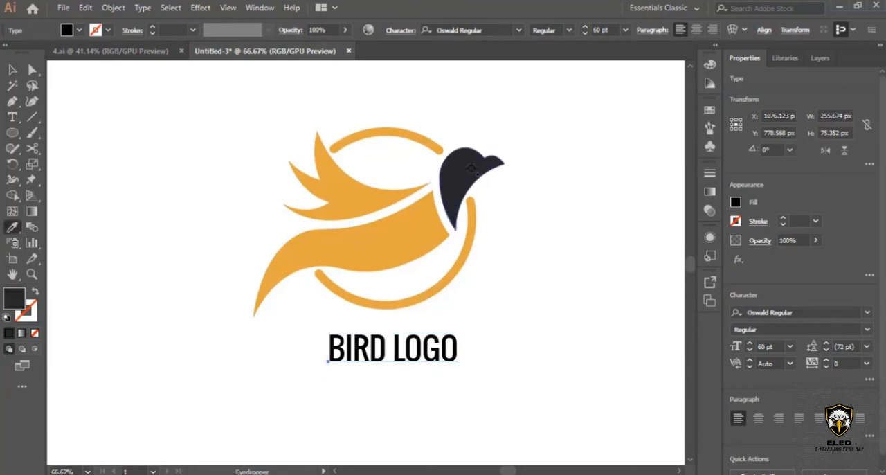
pyautogui.click(14, 72)
pyautogui.click(543, 328)
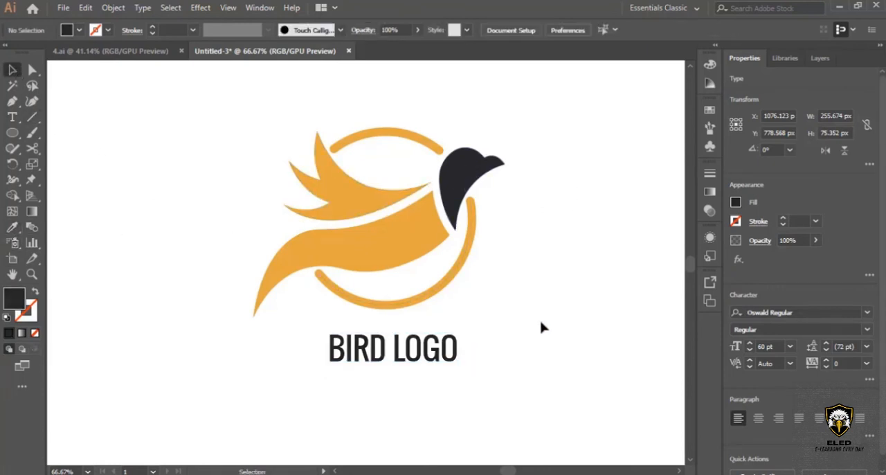
pyautogui.scroll(2, 543, 333)
pyautogui.scroll(-1, 544, 333)
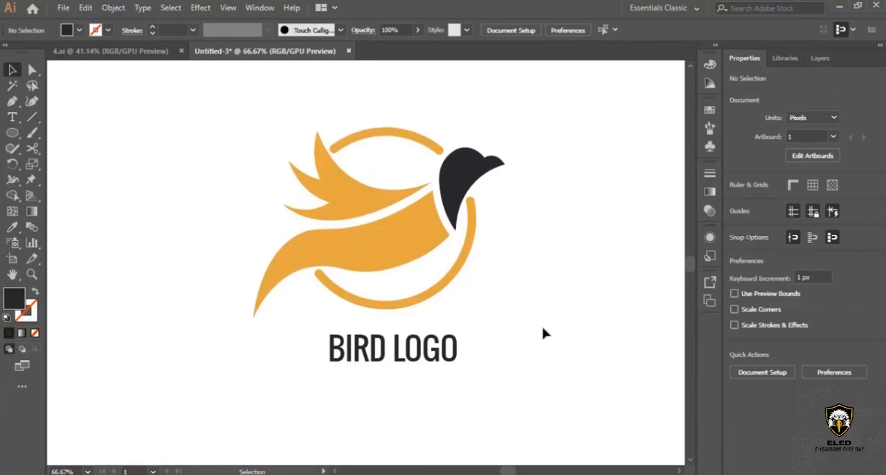